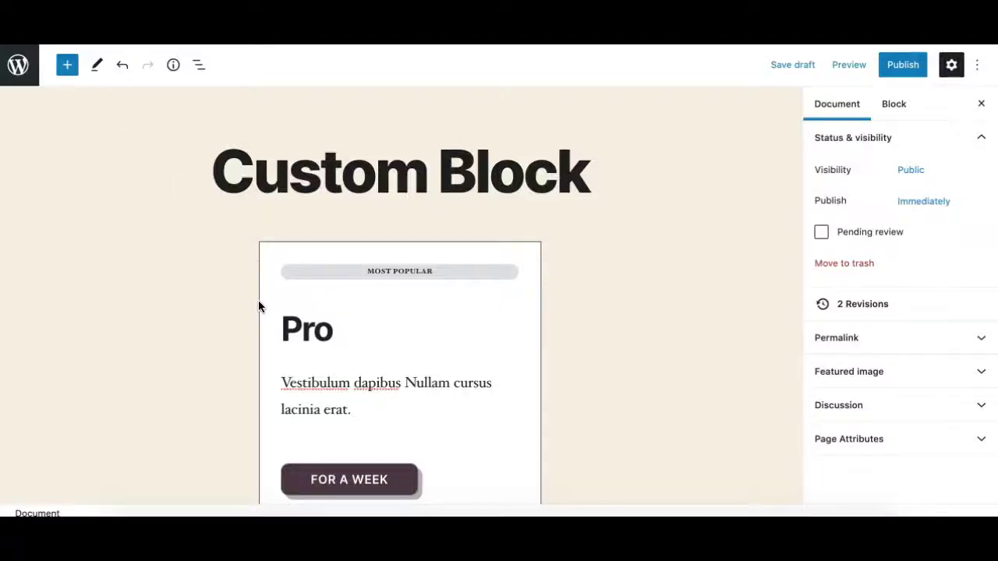
- Select the styled pricing card group and highlight the Editor Plus plugin title
scroll(271, 320, "down", 3)
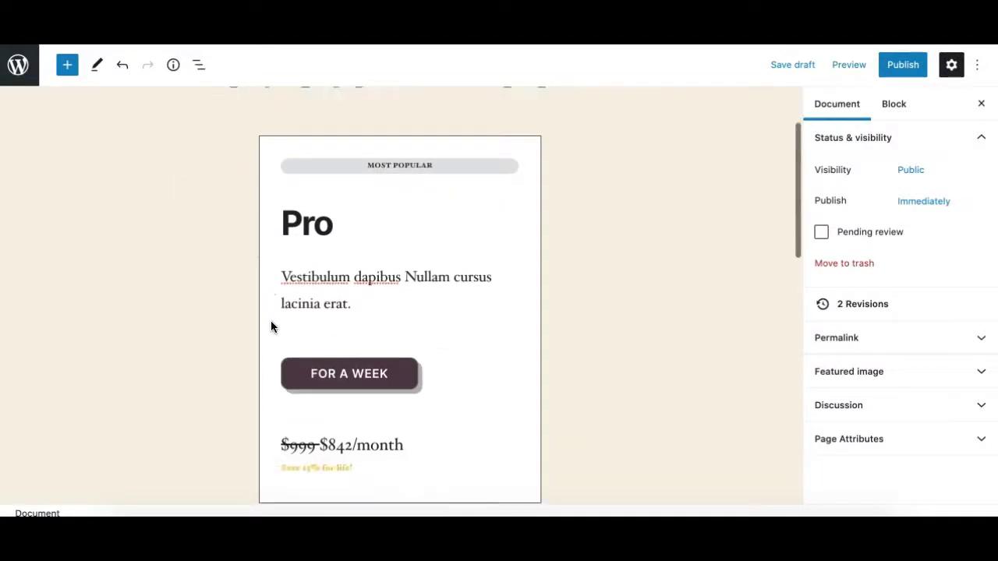
scroll(268, 273, "down", 1)
left_click(270, 271)
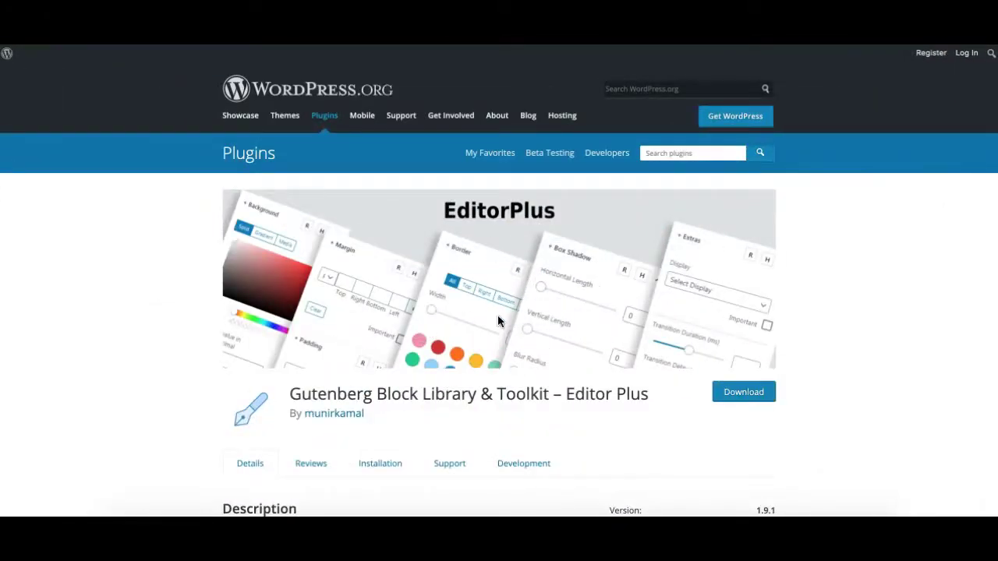
scroll(499, 322, "down", 3)
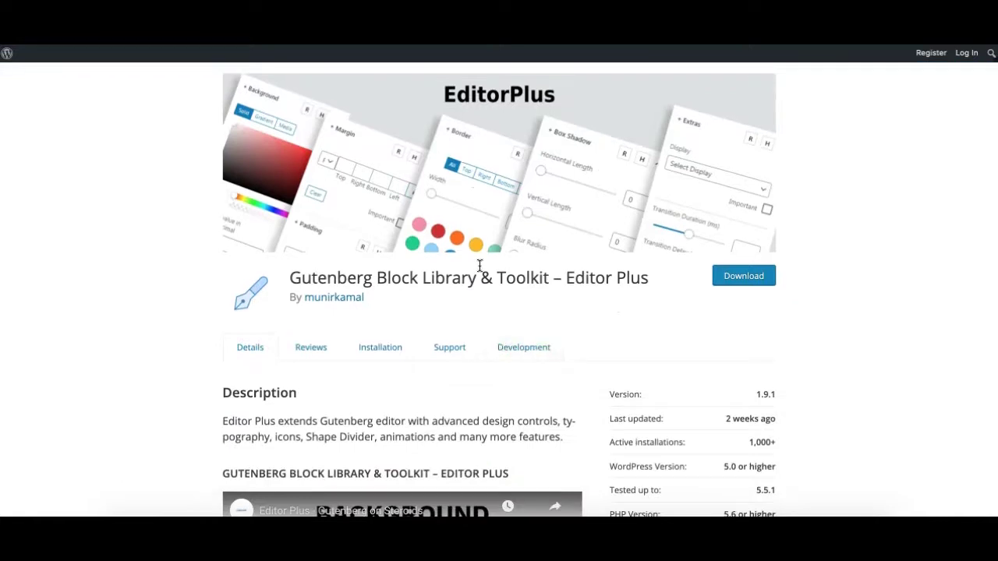
left_click_drag(309, 278, 645, 279)
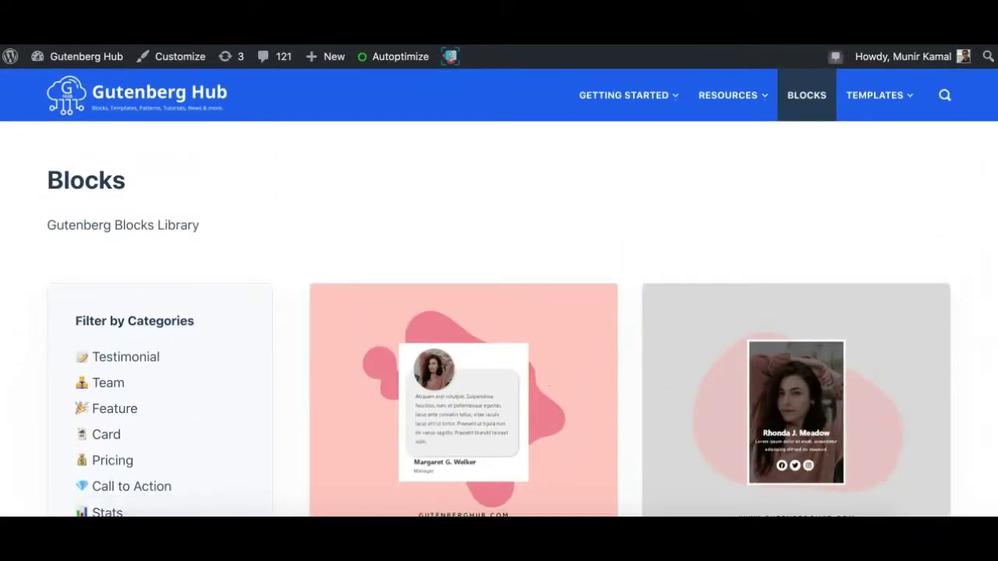
- Select the MOST POPULAR label, Pro heading and Vestibulum description paragraph in turn
scroll(447, 344, "down", 5)
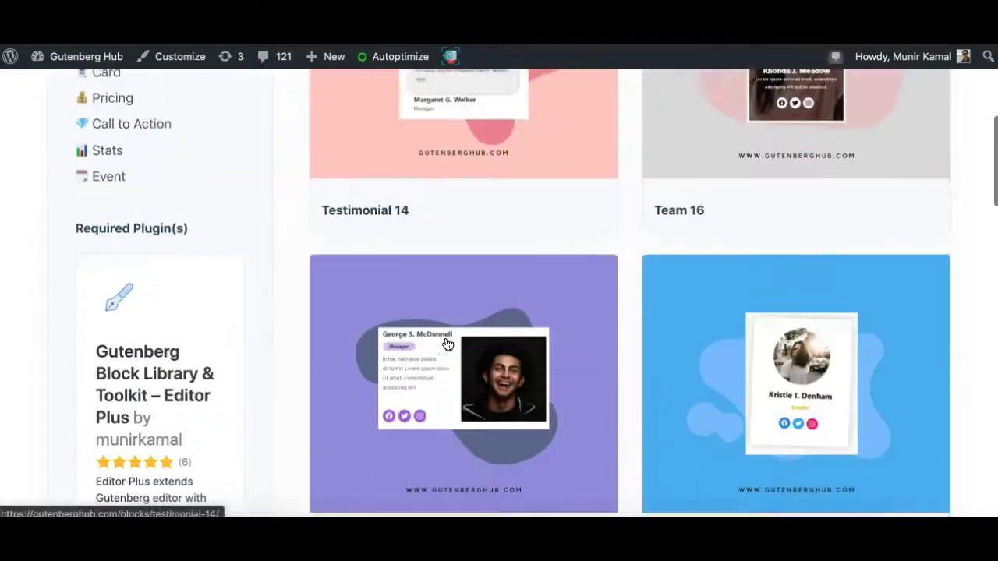
scroll(447, 345, "down", 4)
scroll(447, 344, "down", 2)
scroll(447, 344, "down", 3)
scroll(447, 345, "down", 5)
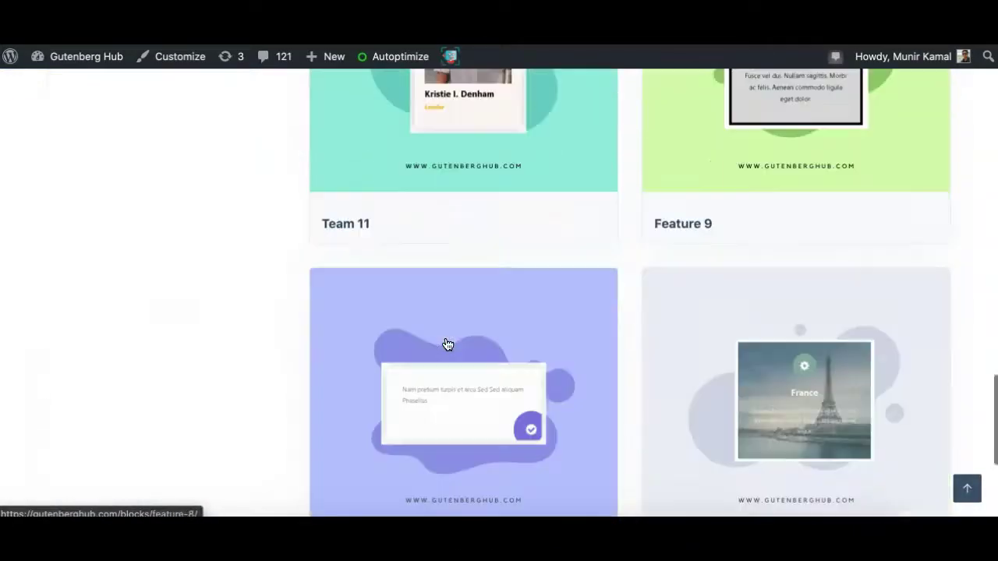
scroll(447, 345, "down", 3)
scroll(447, 345, "up", 5)
scroll(447, 345, "up", 3)
scroll(447, 345, "up", 3)
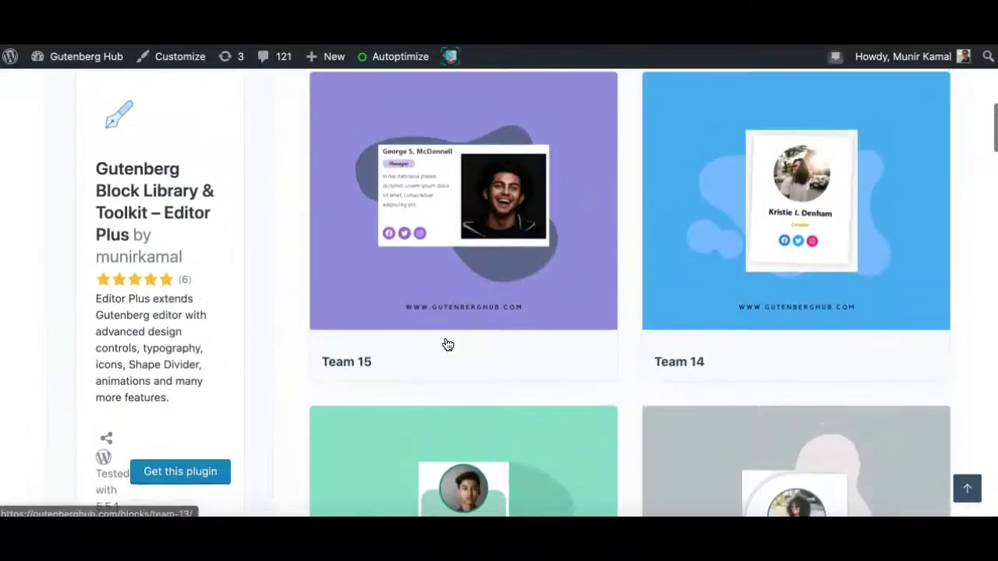
scroll(447, 344, "up", 5)
scroll(447, 345, "up", 1)
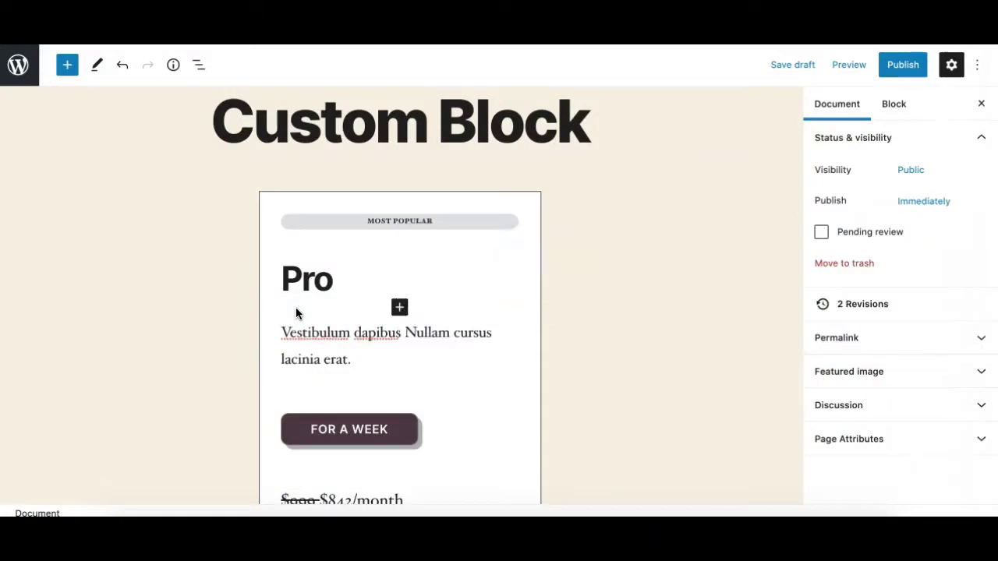
scroll(296, 309, "down", 2)
scroll(296, 309, "down", 4)
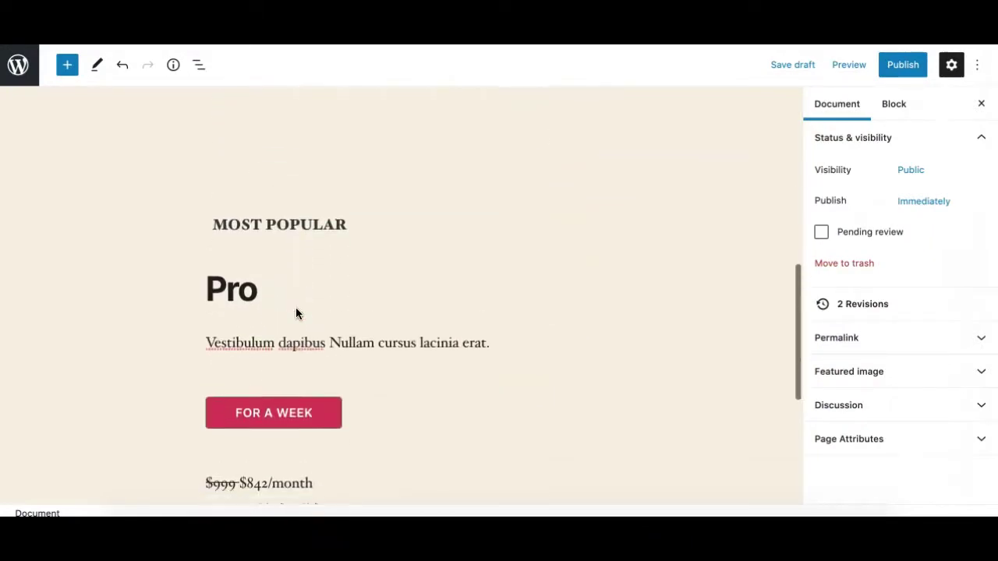
scroll(295, 312, "up", 3)
scroll(296, 312, "up", 3)
scroll(359, 327, "down", 4)
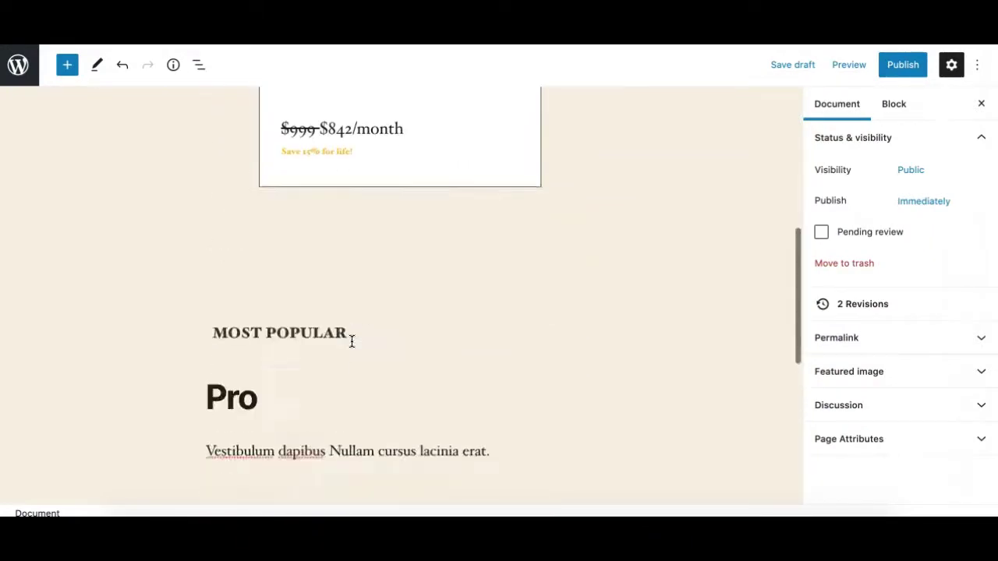
scroll(352, 341, "down", 2)
left_click(247, 254)
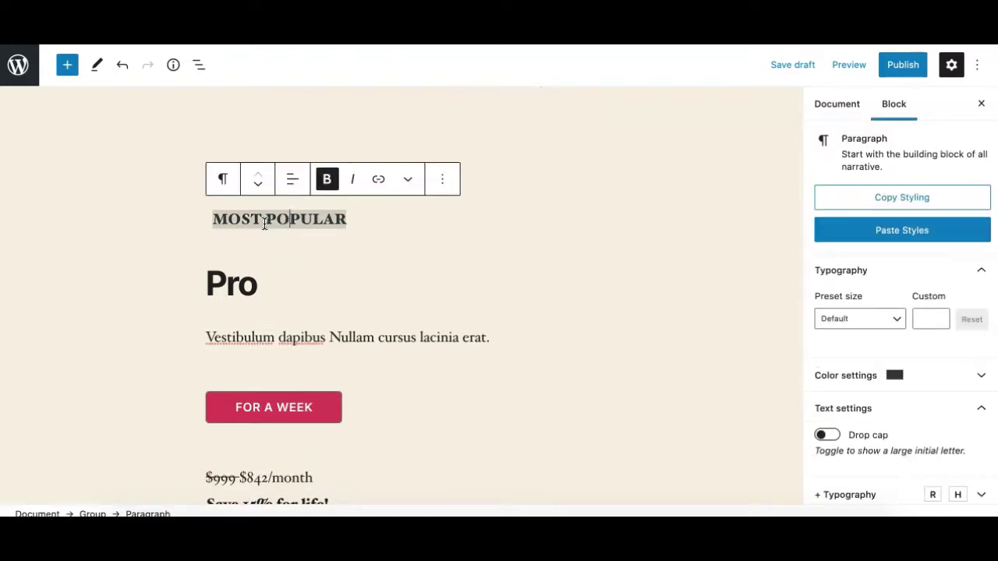
scroll(263, 287, "down", 2)
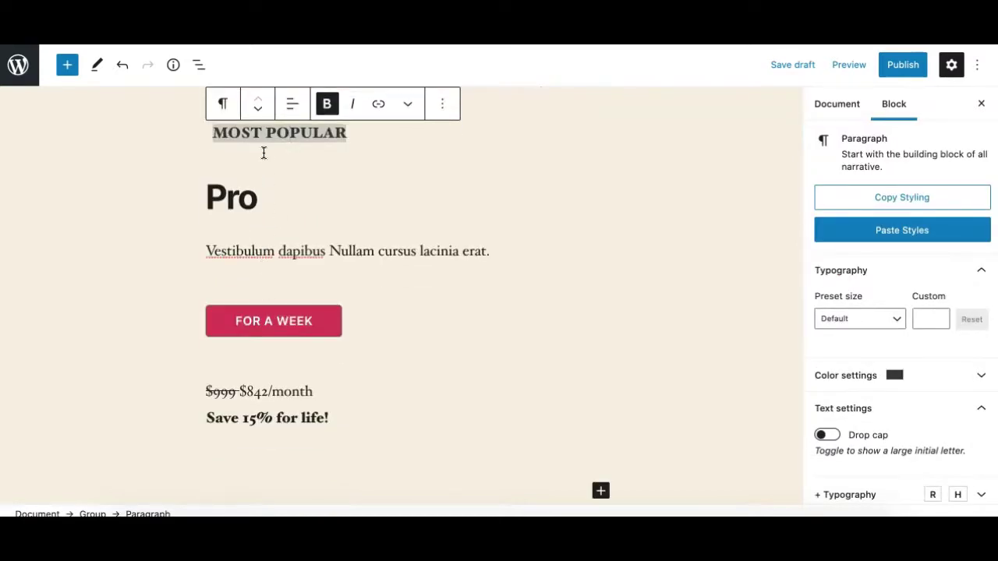
left_click(236, 198)
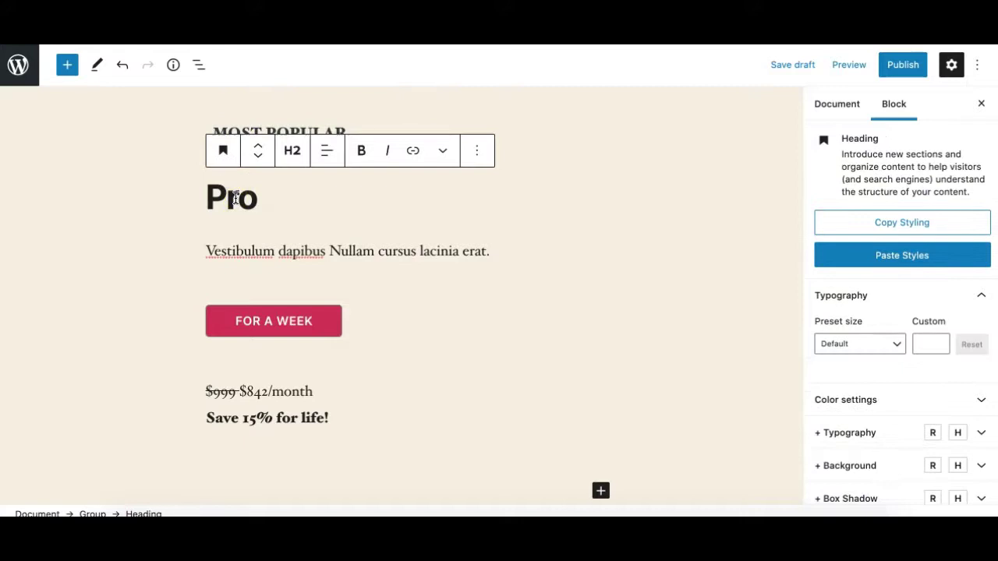
left_click(254, 251)
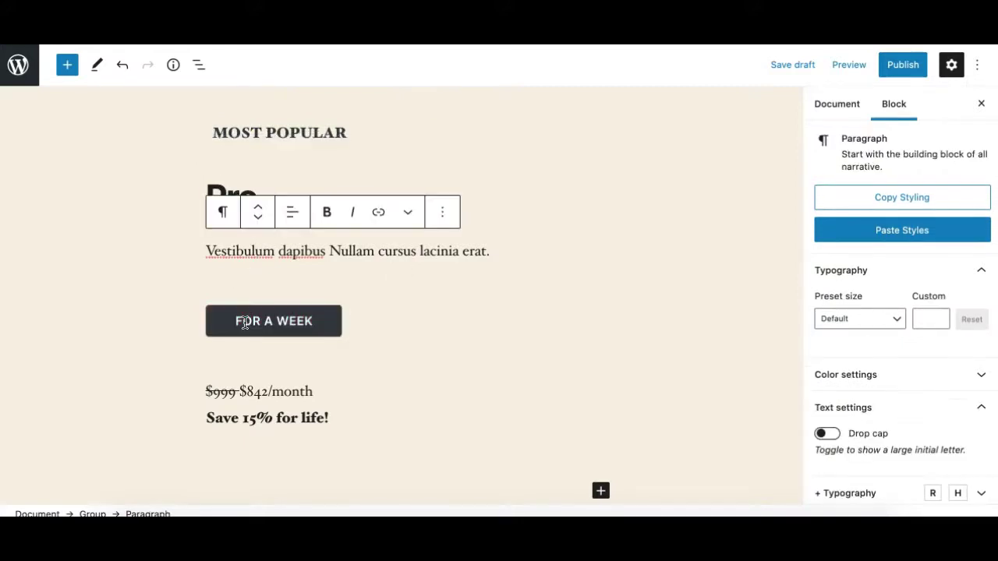
- Select the FOR A WEEK button, the price line, and the Save 15% and MOST POPULAR text
left_click(269, 326)
left_click(240, 391)
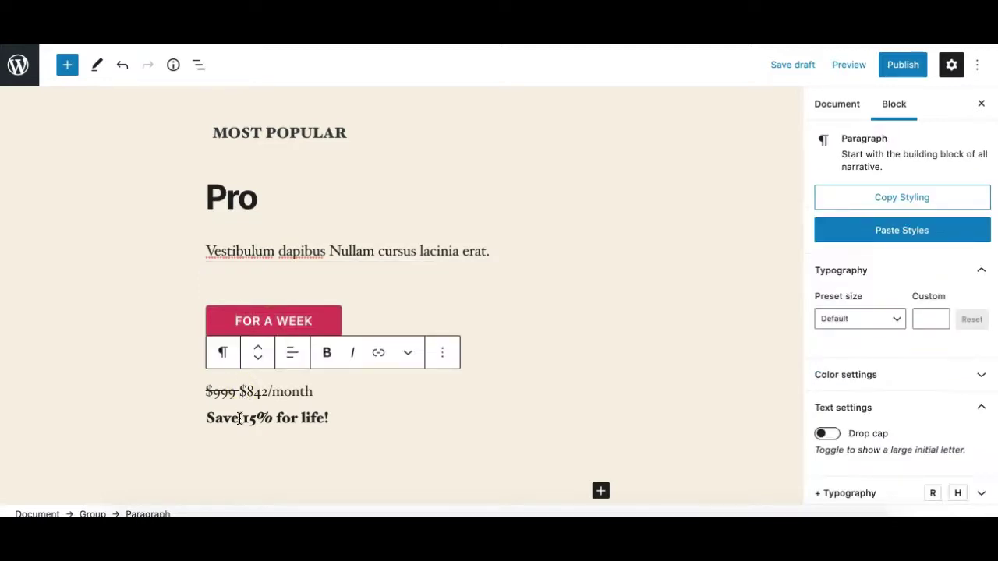
triple_click(240, 419)
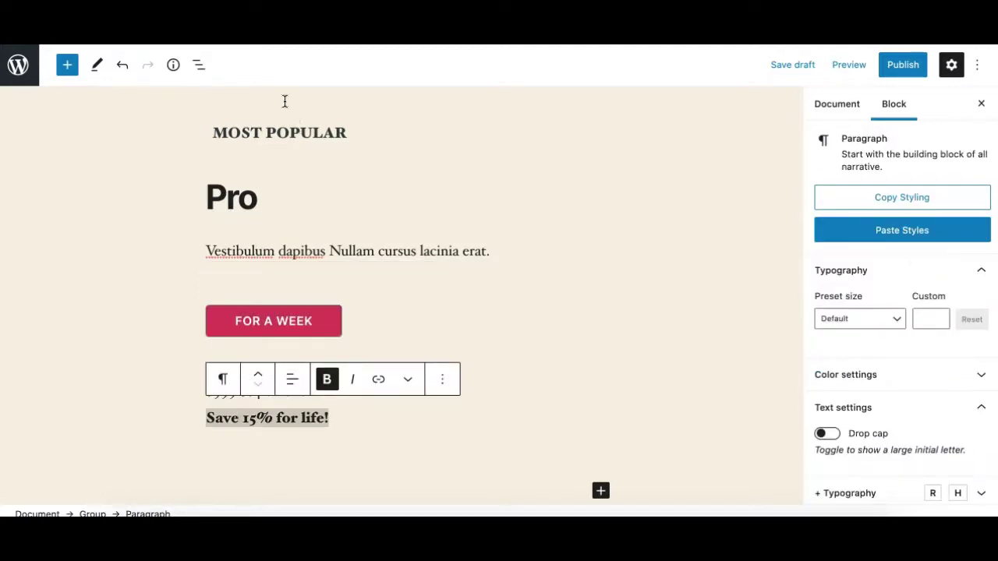
triple_click(290, 141)
- Select the pricing Group from the block outline, checking its more-actions menu on the way
left_click(199, 67)
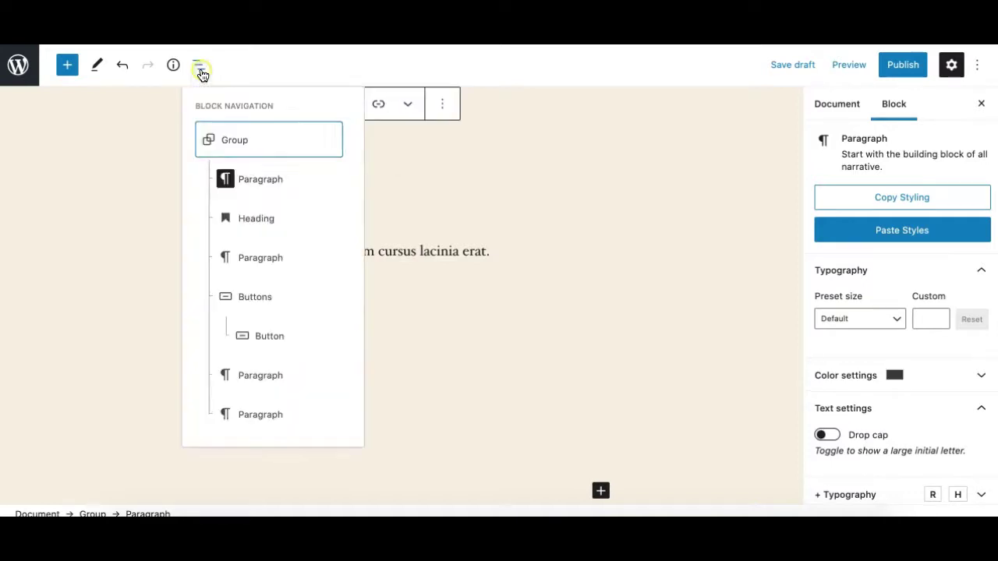
left_click(240, 147)
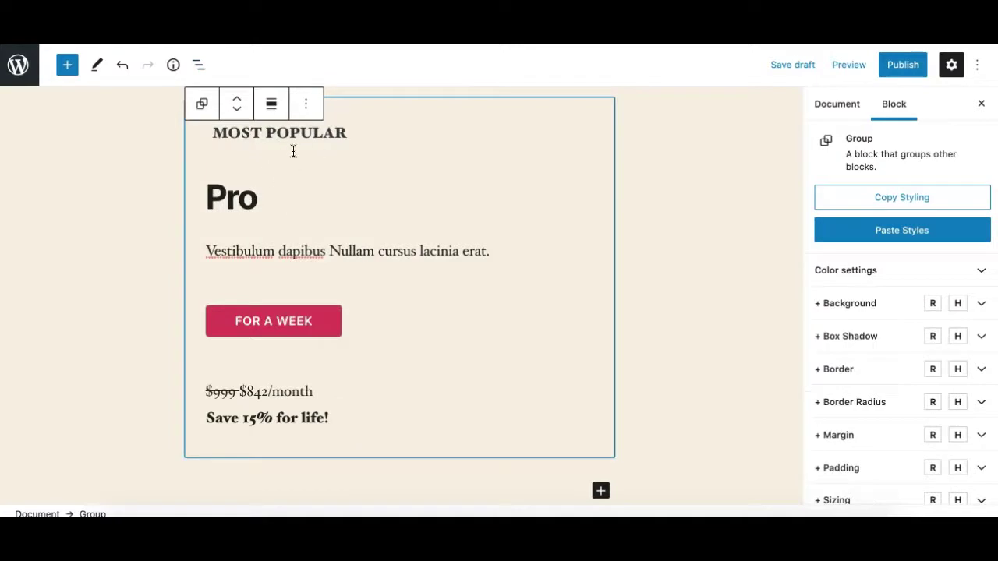
left_click(307, 114)
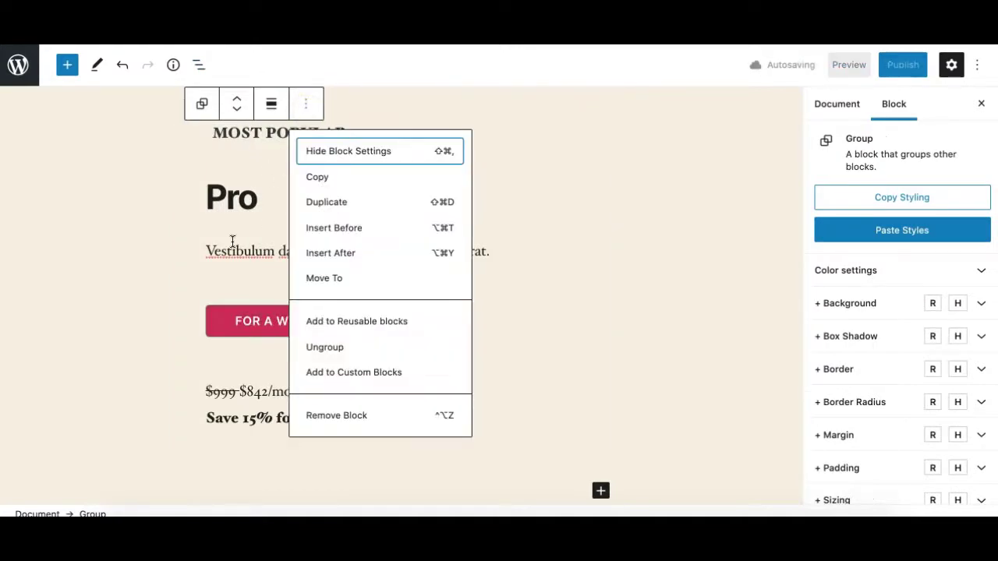
left_click(250, 132)
left_click(204, 67)
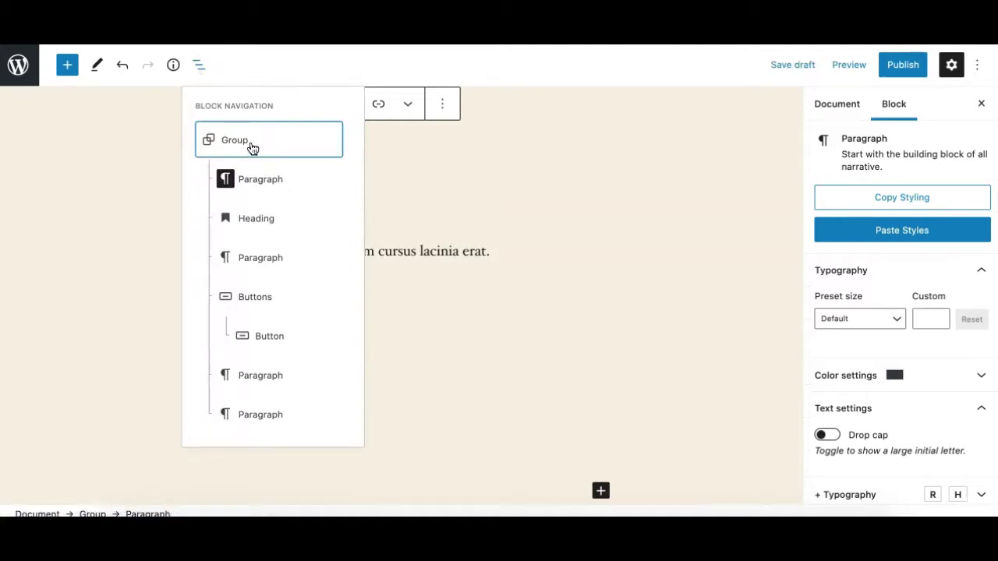
left_click(282, 149)
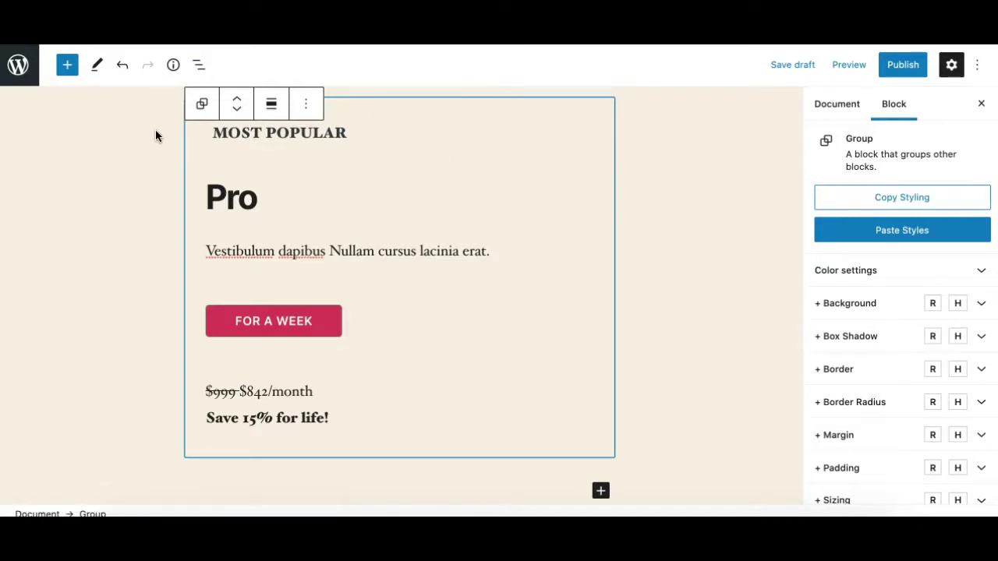
- Step into the Group's MOST POPULAR label, Pro heading, description, FOR A WEEK button and price paragraph
scroll(349, 204, "up", 2)
scroll(350, 207, "up", 2)
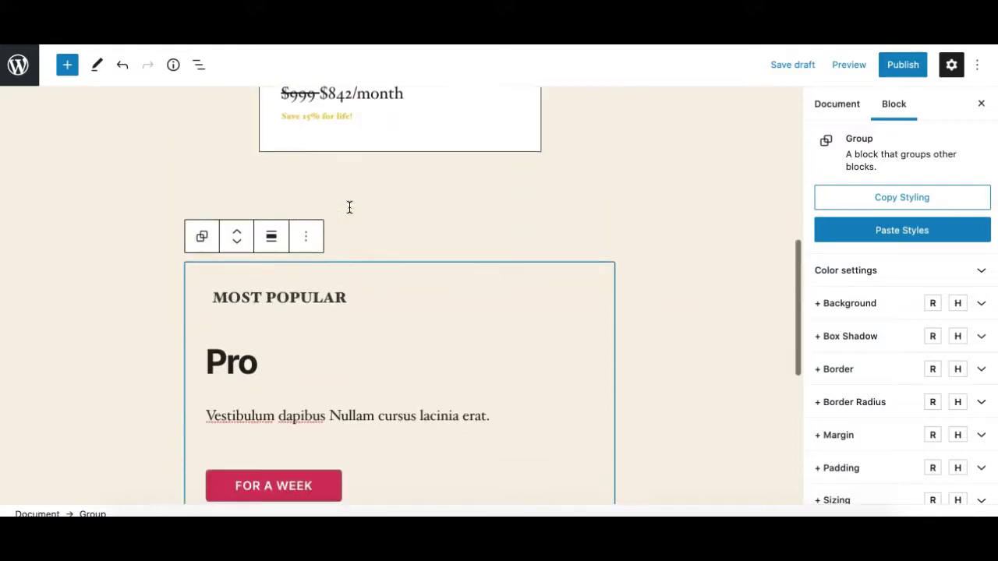
left_click(286, 291)
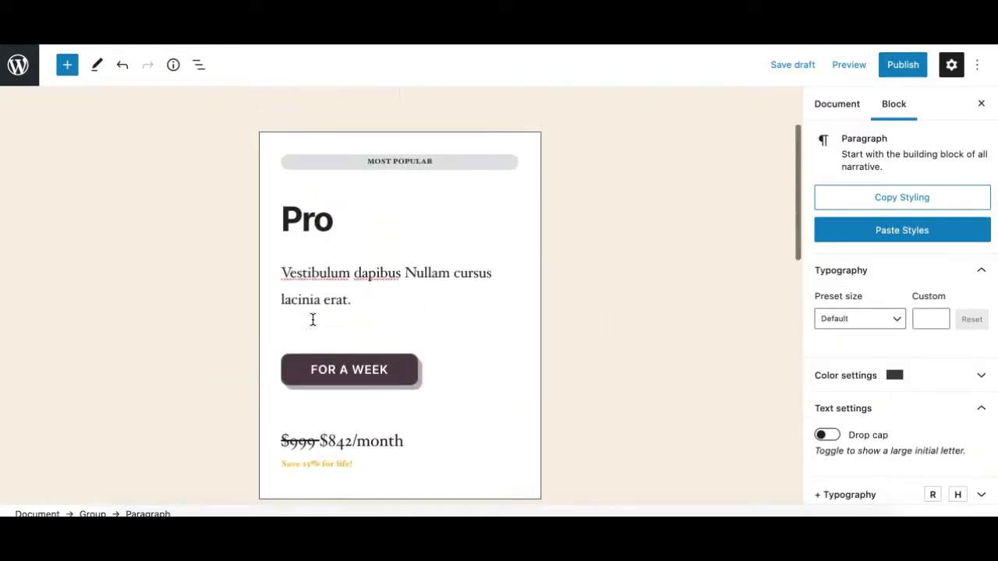
scroll(356, 263, "down", 3)
scroll(394, 223, "up", 3)
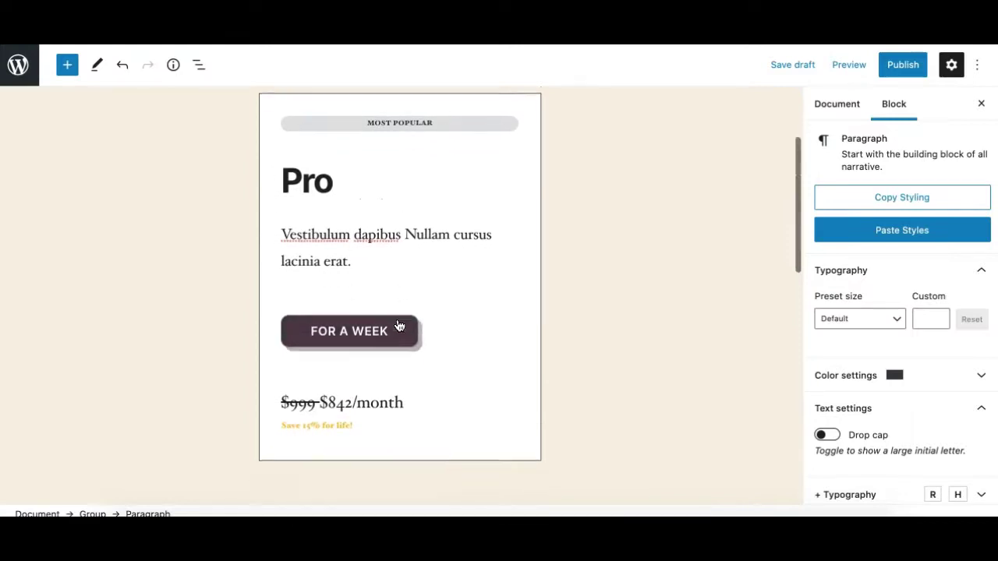
scroll(905, 343, "down", 5)
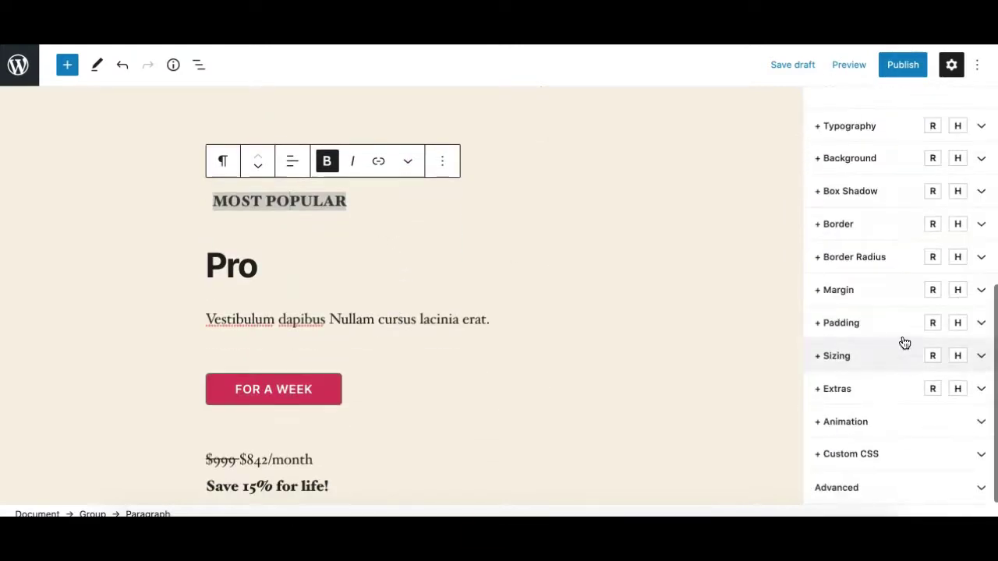
left_click(230, 271)
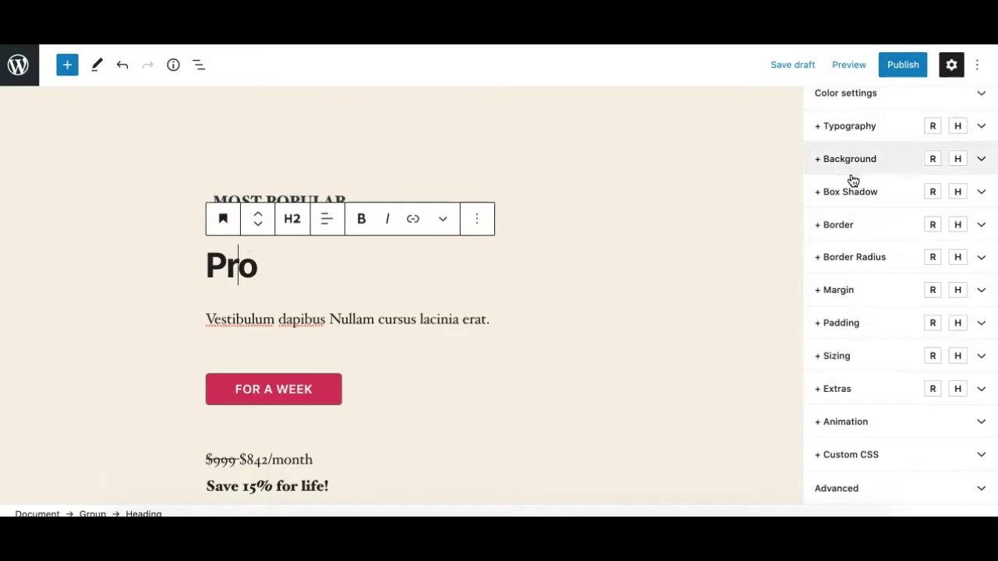
double_click(304, 319)
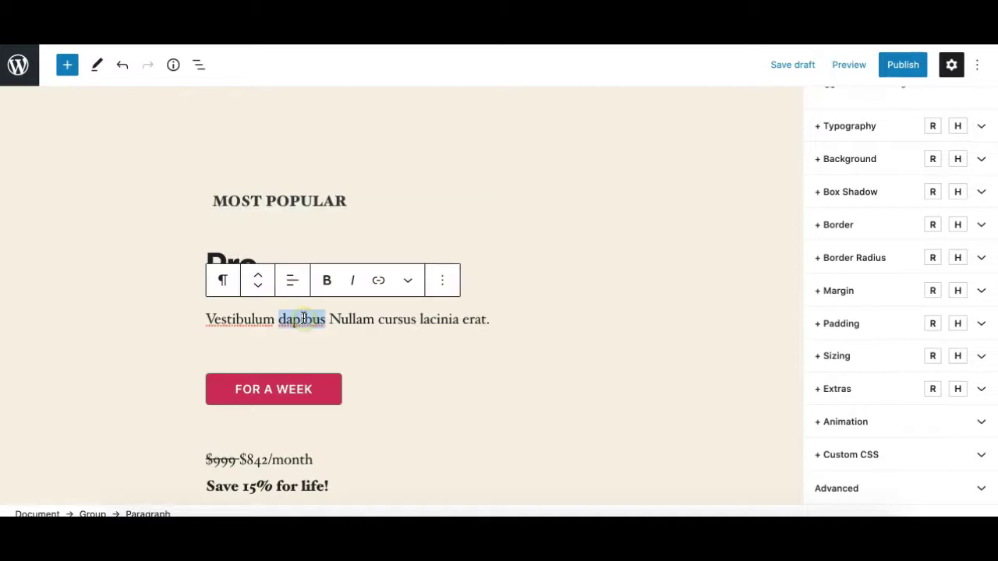
left_click(271, 390)
left_click(253, 348)
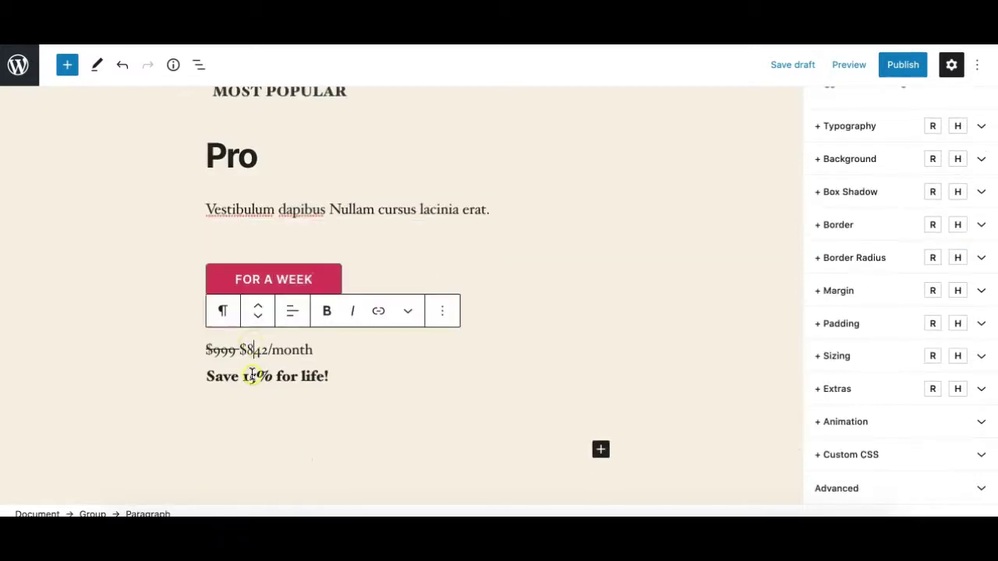
scroll(265, 257, "up", 2)
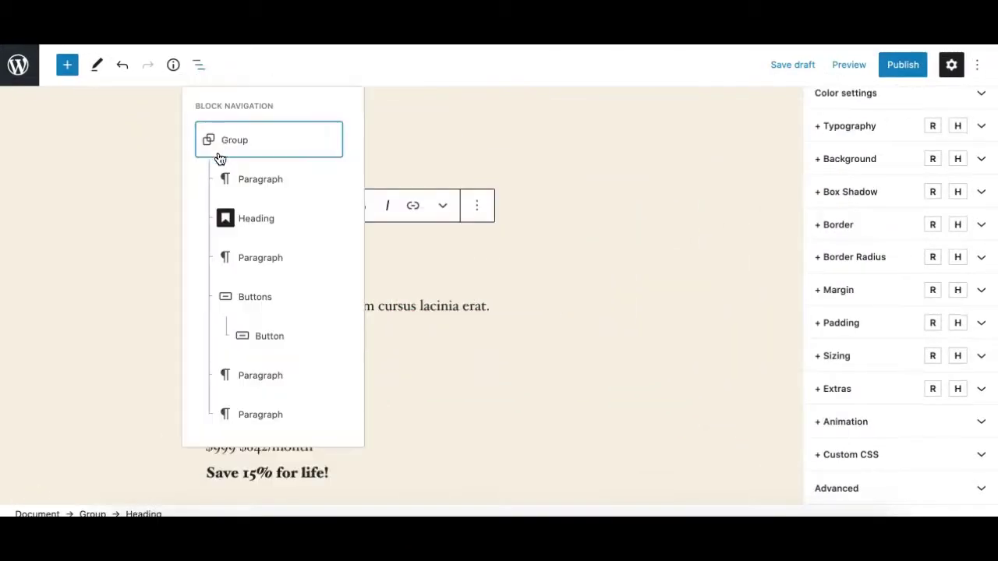
- Give the pricing card group a white background and a 2px solid black border
left_click(220, 154)
left_click(846, 126)
left_click(819, 179)
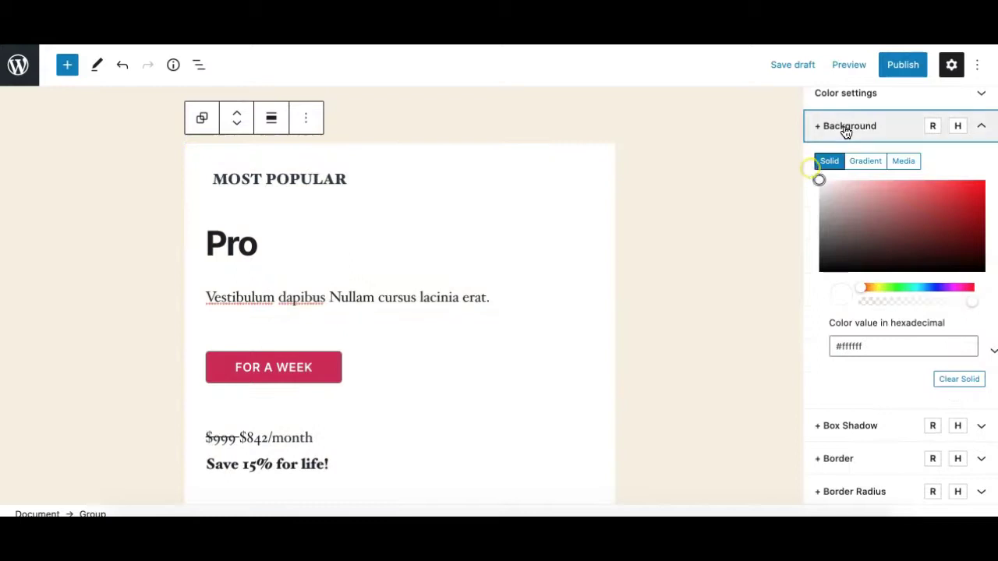
left_click(846, 126)
left_click(838, 192)
left_click(978, 282)
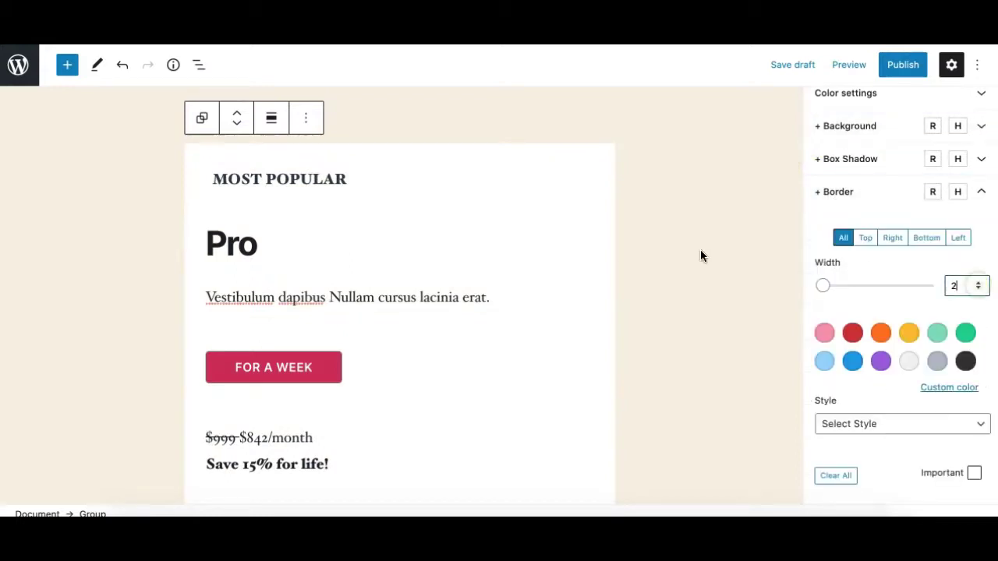
left_click(965, 361)
left_click(903, 424)
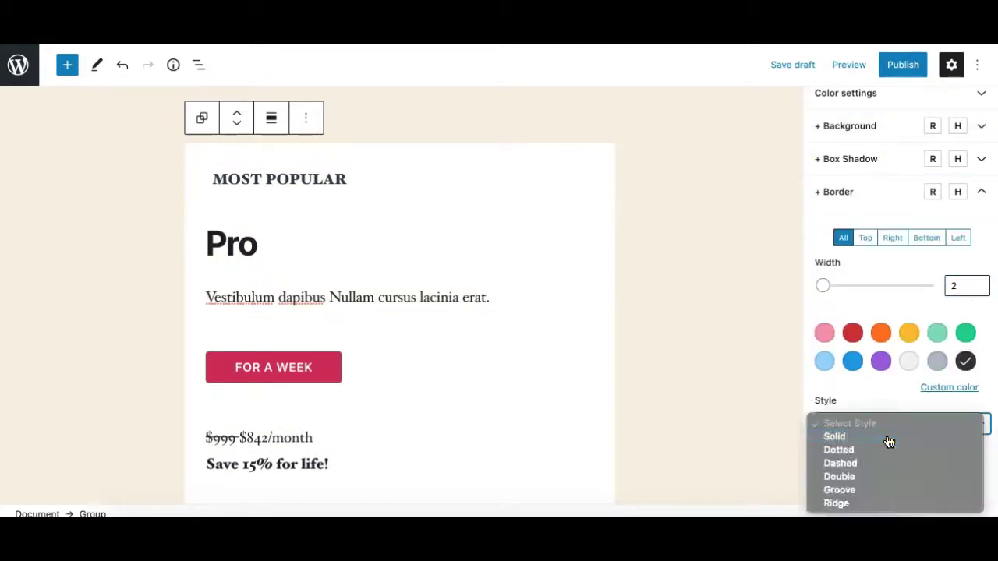
left_click(850, 437)
- Style the MOST POPULAR label with a grey background, 10px font size and centred alignment
scroll(874, 451, "down", 1)
scroll(535, 299, "down", 1)
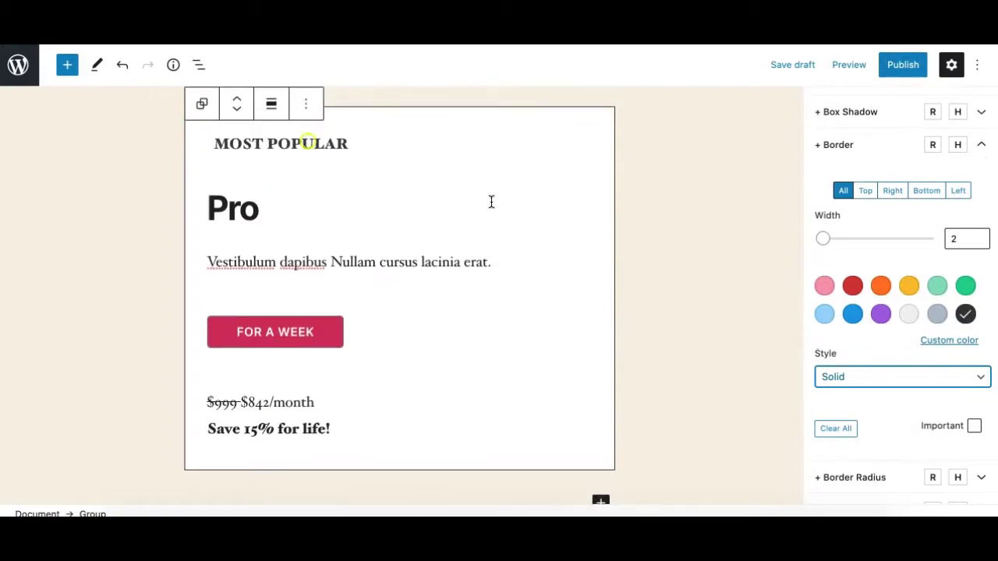
left_click(307, 143)
left_click(850, 320)
scroll(851, 322, "down", 1)
left_click_drag(851, 357, 811, 342)
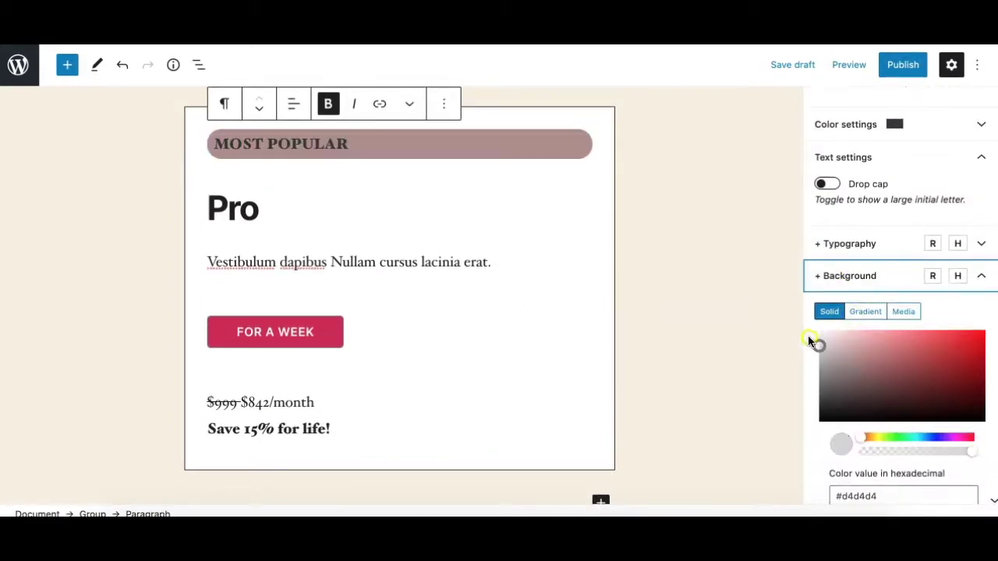
left_click(844, 247)
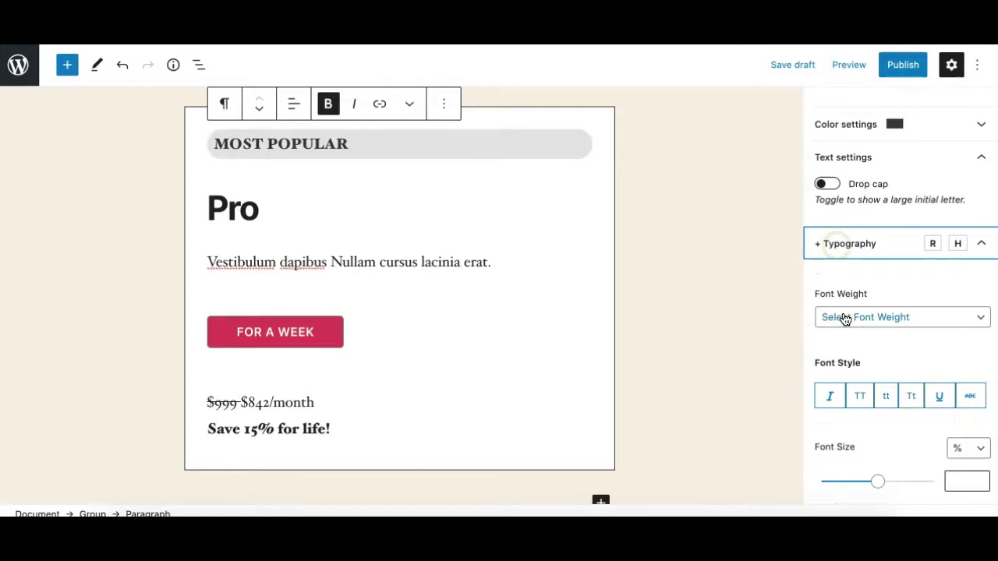
scroll(842, 316, "down", 1)
left_click(960, 389)
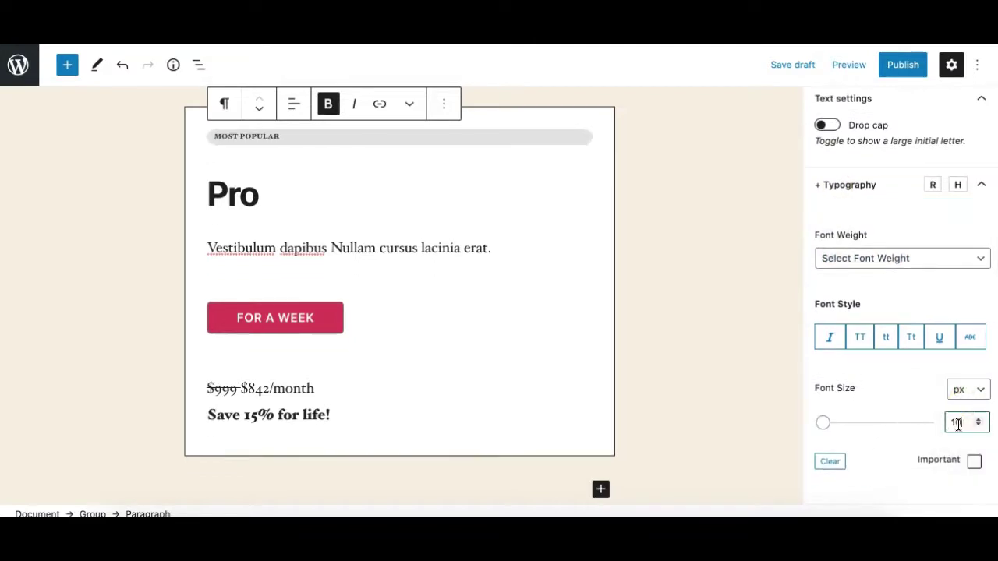
left_click(294, 104)
left_click(301, 179)
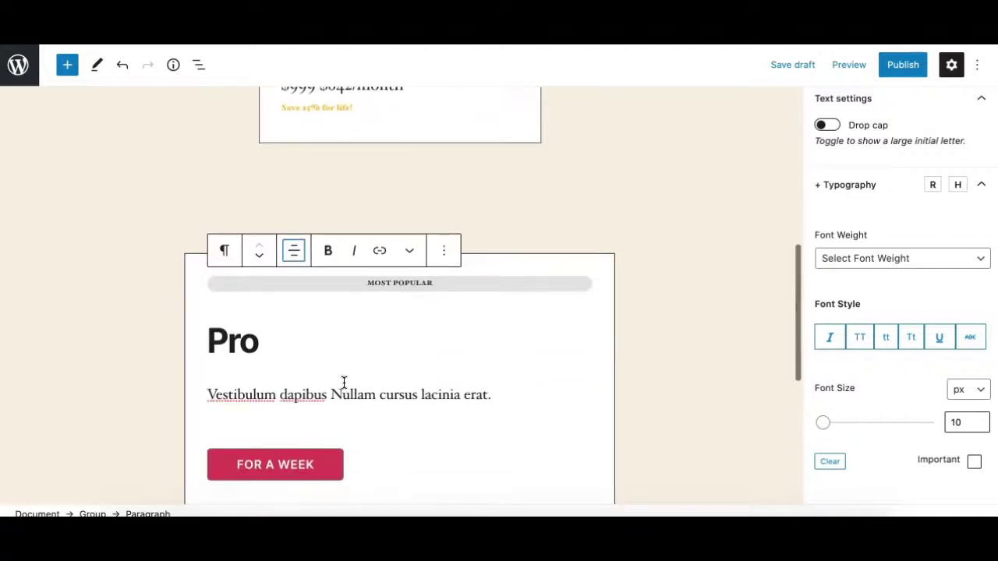
- Set the FOR A WEEK button background to dark red #813b3b
left_click(845, 245)
left_click_drag(811, 360, 910, 372)
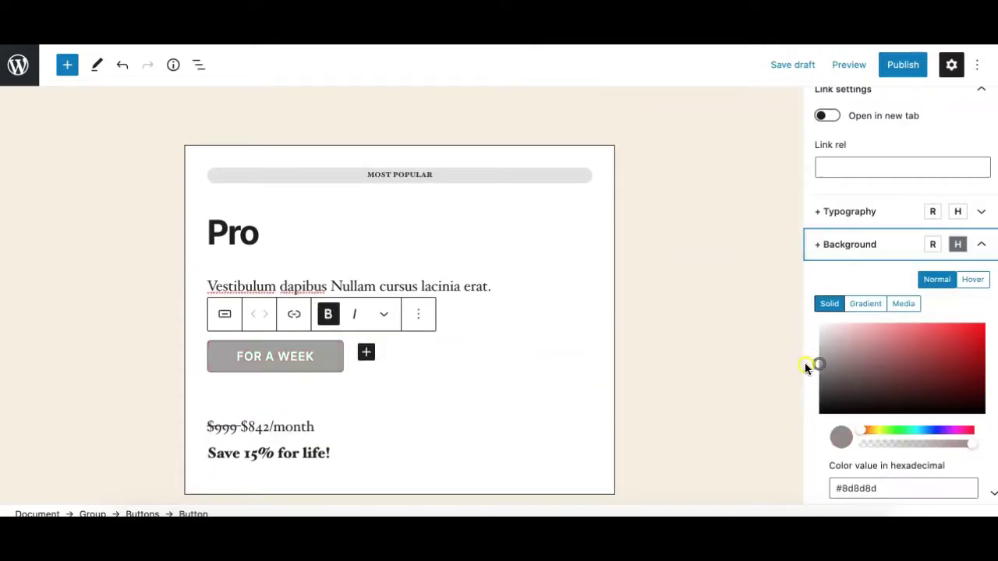
left_click(874, 246)
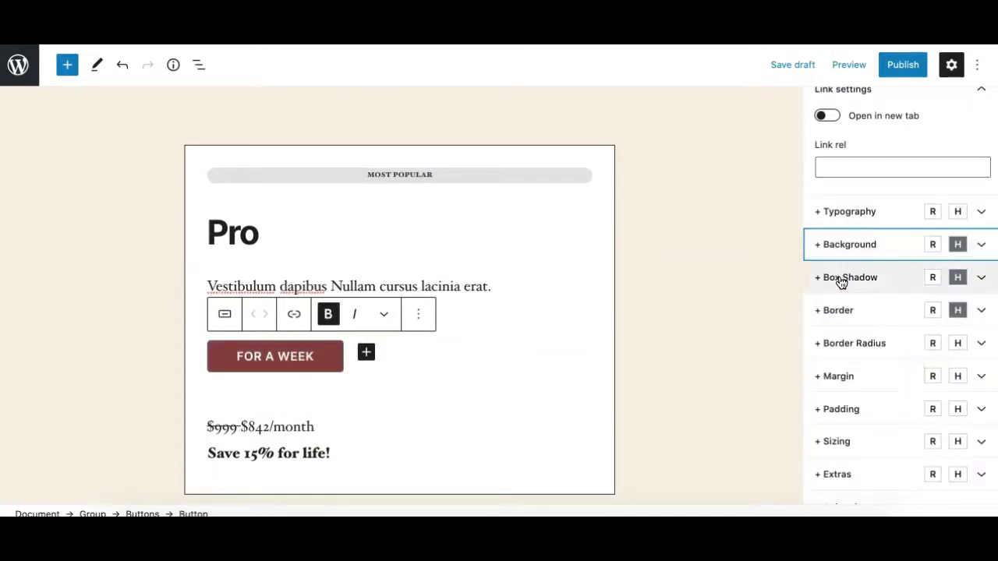
- Give the button shadow horizontal and vertical offsets of 5 with a lowered colour alpha
left_click(840, 279)
scroll(835, 282, "down", 1)
left_click(978, 273)
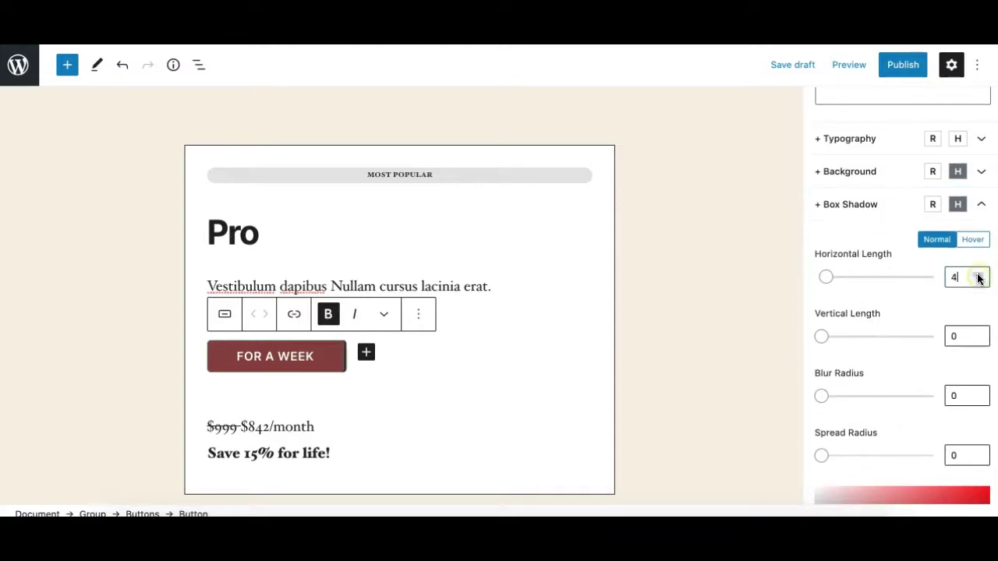
left_click(980, 333)
left_click(980, 334)
left_click(980, 334)
left_click(980, 334)
left_click(979, 333)
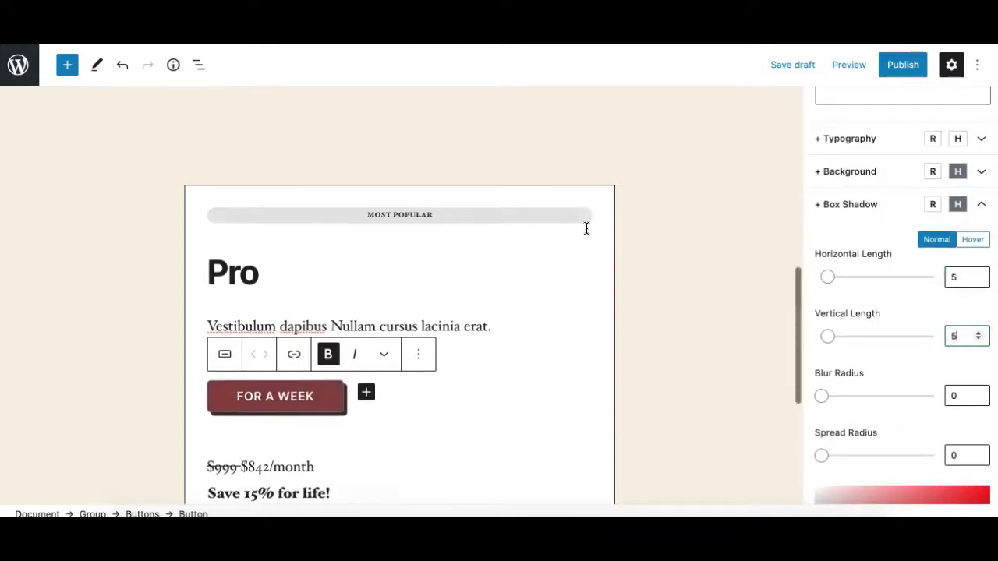
scroll(942, 390, "down", 5)
left_click_drag(942, 390, 901, 390)
scroll(469, 193, "up", 3)
scroll(468, 193, "down", 3)
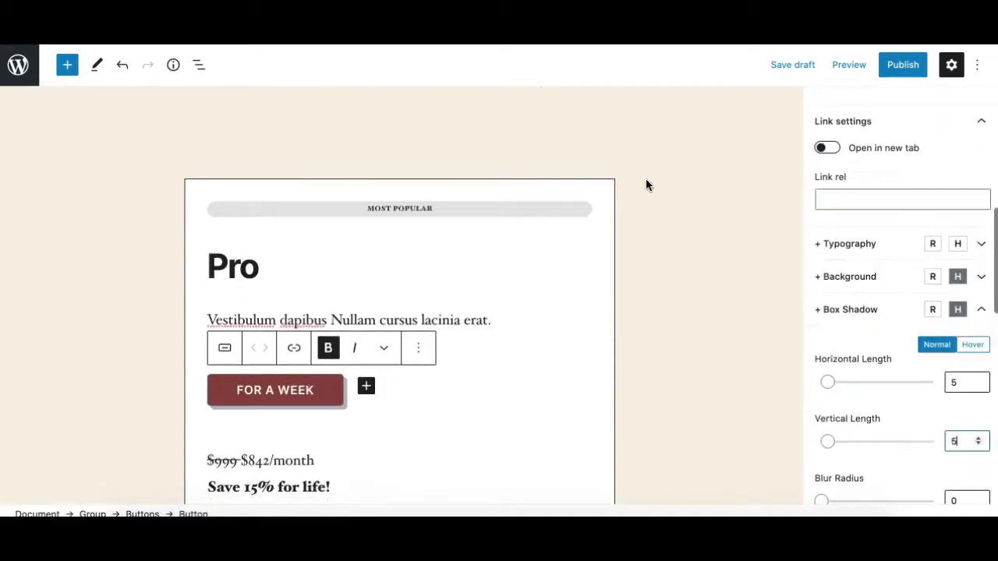
scroll(507, 187, "up", 3)
scroll(560, 310, "down", 3)
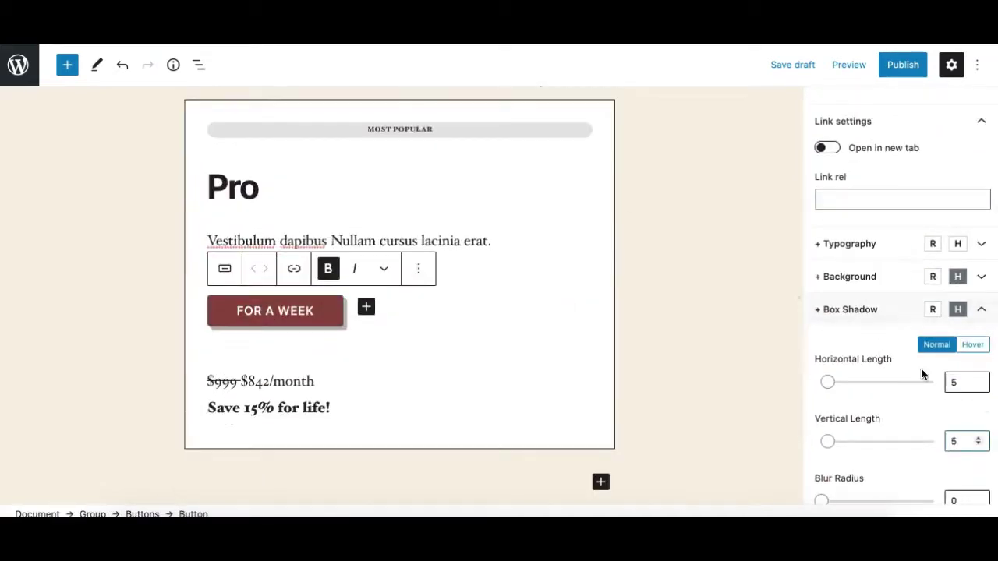
- Switch to the button's Hover state and adjust its dark charcoal hover styling
left_click(971, 344)
scroll(970, 346, "down", 1)
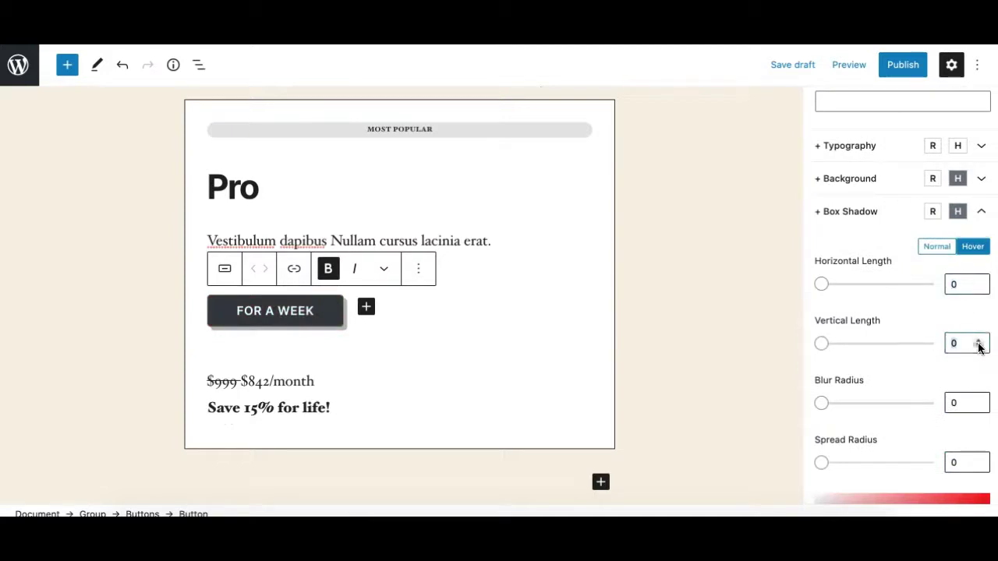
scroll(975, 346, "down", 2)
left_click_drag(822, 231, 752, 242)
scroll(811, 180, "down", 2)
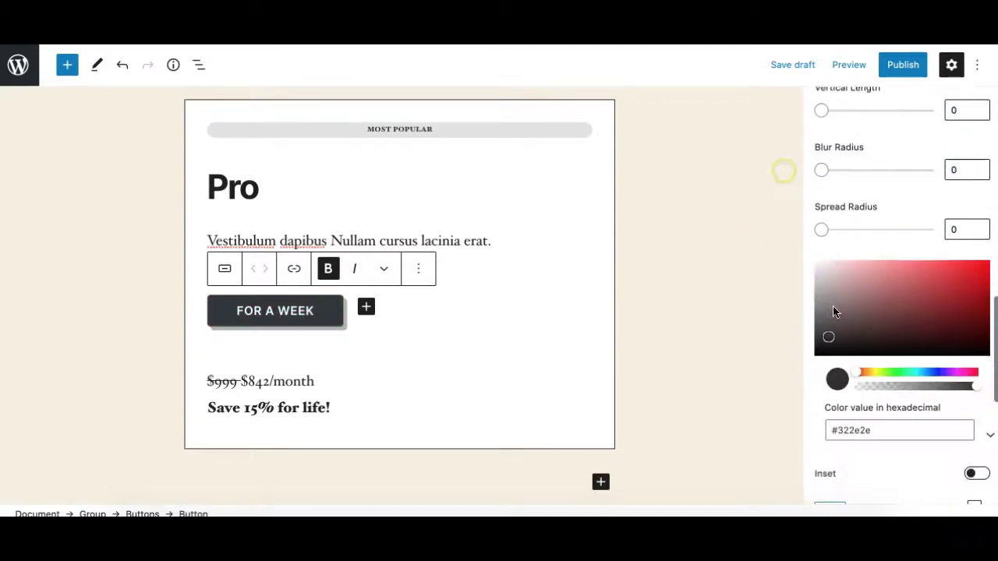
scroll(826, 391, "down", 2)
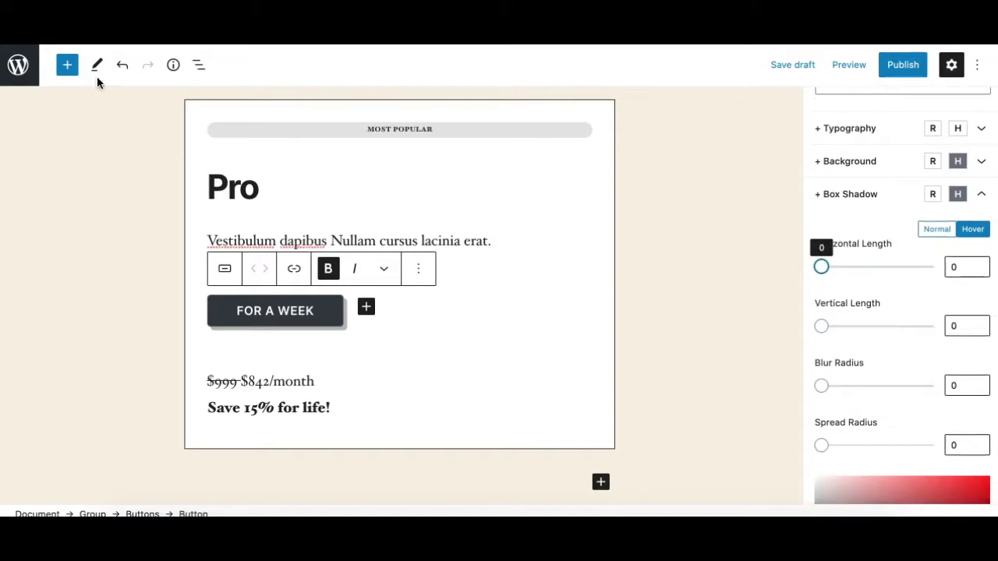
- Set the Save 15% for life! paragraph's font size to 12 px
left_click(248, 368)
left_click(289, 394)
scroll(289, 400, "down", 1)
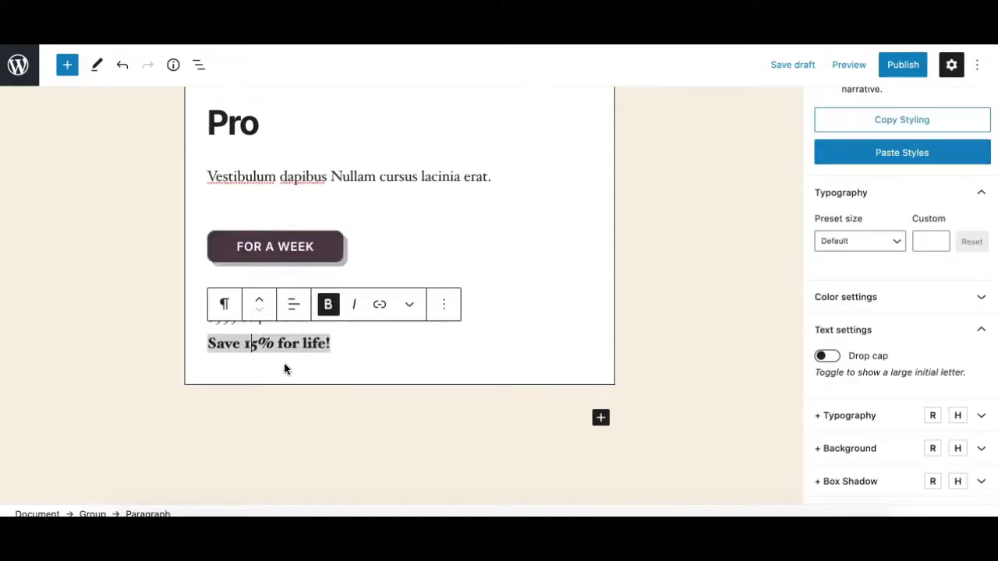
scroll(816, 367, "down", 3)
scroll(853, 307, "down", 4)
scroll(856, 290, "up", 2)
left_click(853, 205)
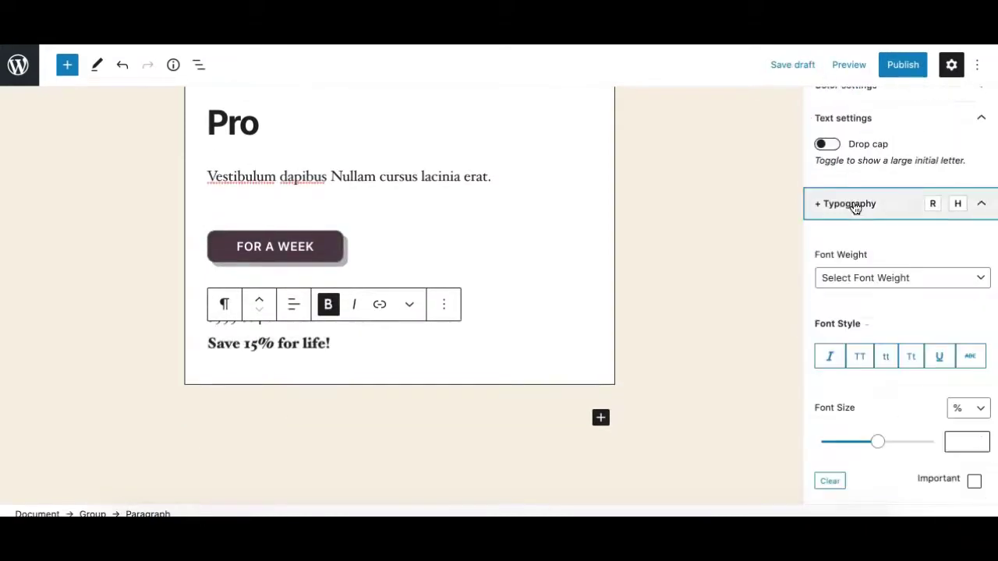
scroll(936, 312, "down", 2)
left_click(954, 350)
type("8")
left_click(967, 318)
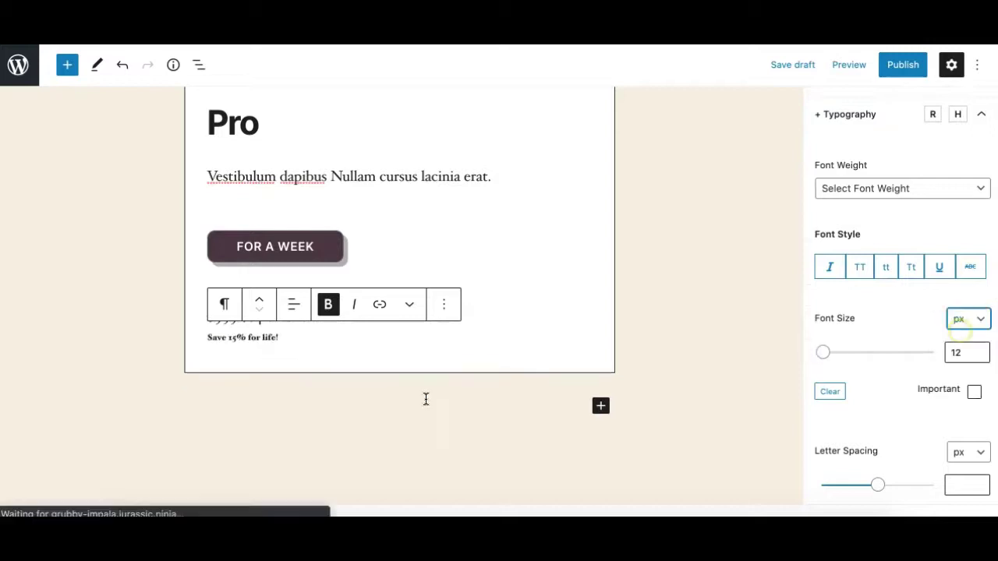
- Give the Save 15% for life! text the yellow text colour swatch
scroll(871, 312, "up", 2)
scroll(911, 363, "down", 7)
left_click(909, 362)
scroll(637, 223, "up", 3)
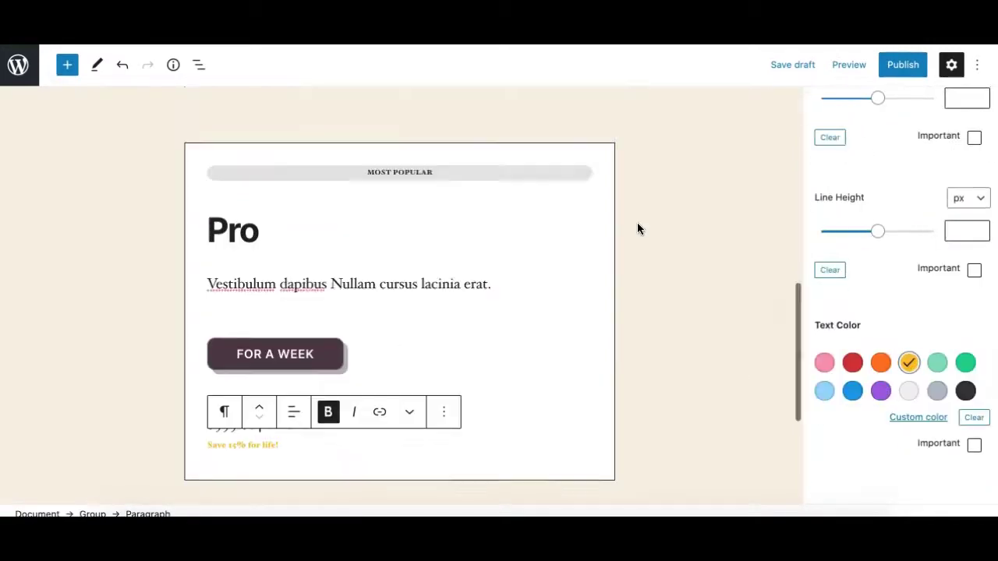
scroll(310, 225, "up", 6)
scroll(208, 313, "down", 10)
scroll(269, 287, "up", 2)
scroll(269, 287, "up", 8)
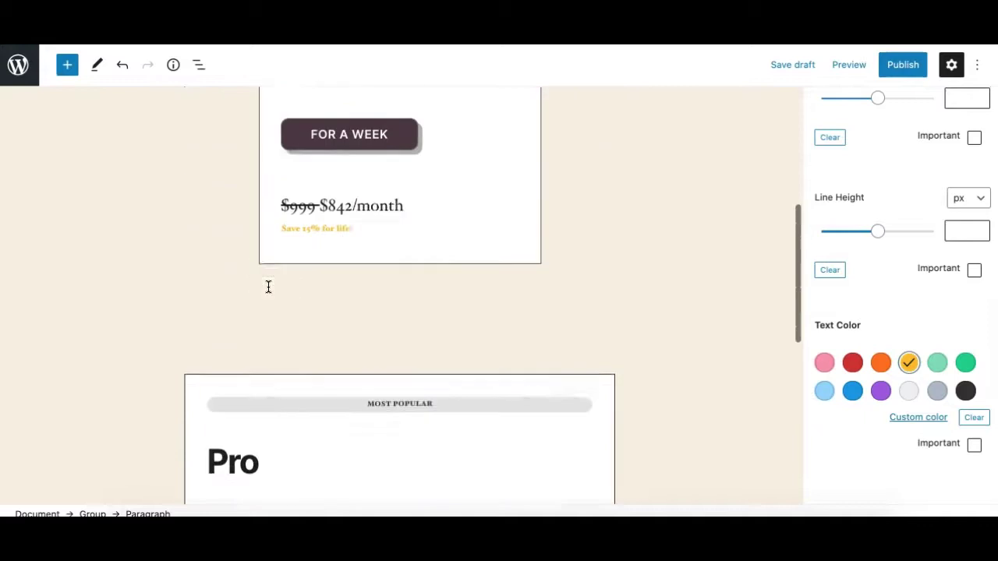
scroll(269, 287, "down", 5)
scroll(257, 319, "down", 2)
- Select the Pro card Group from List View and bring up its More options menu
left_click(257, 318)
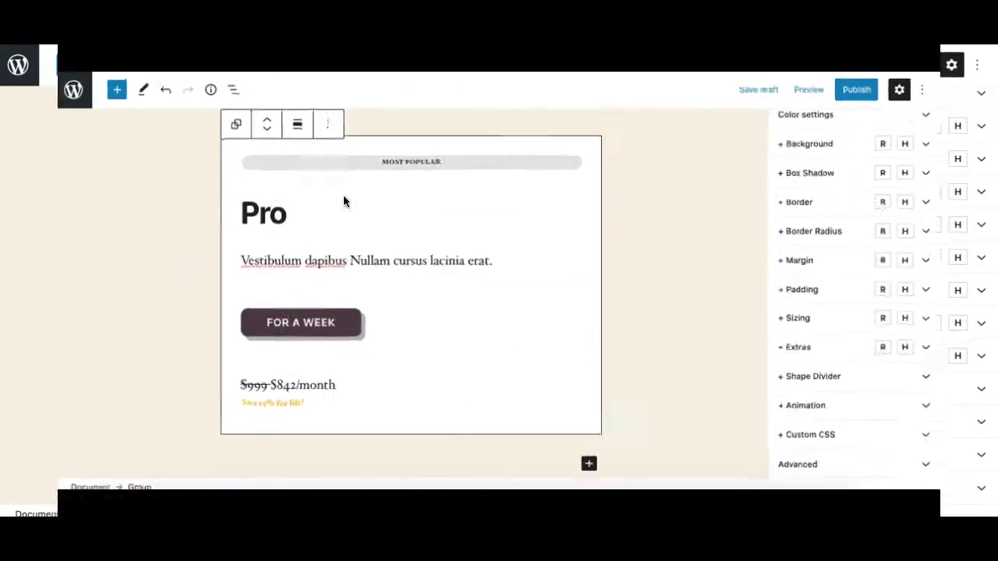
scroll(424, 263, "up", 1)
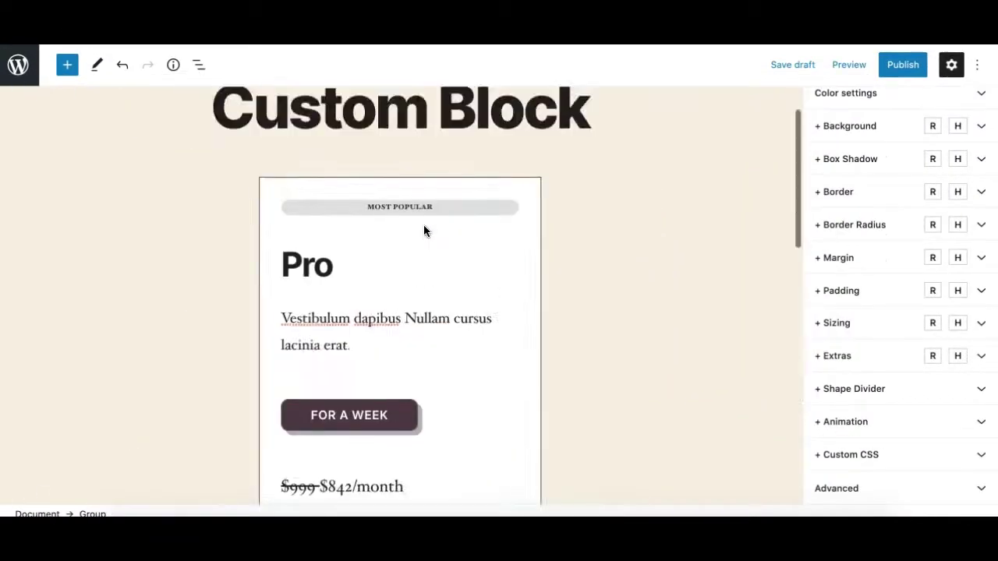
scroll(424, 229, "down", 1)
scroll(359, 272, "down", 6)
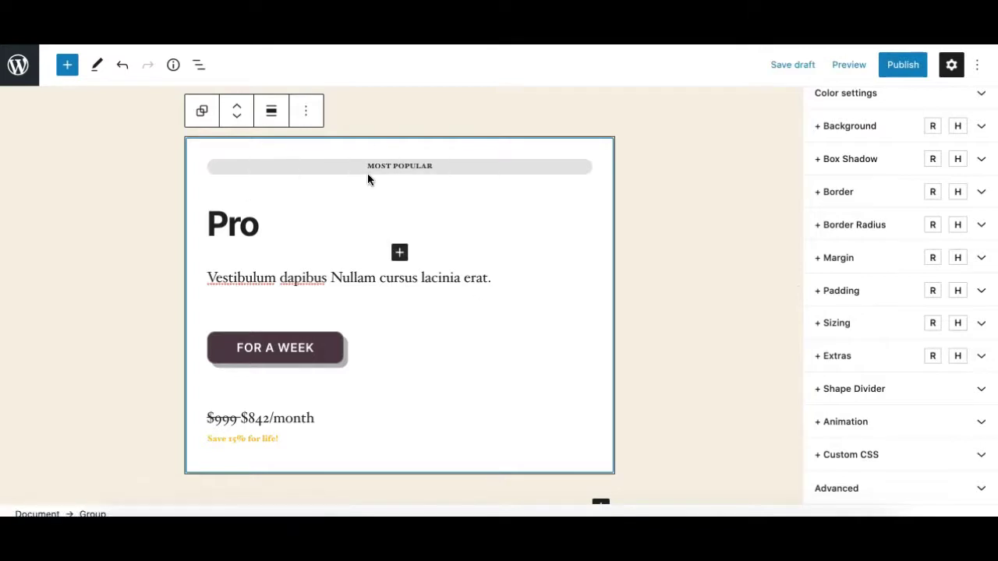
left_click(199, 66)
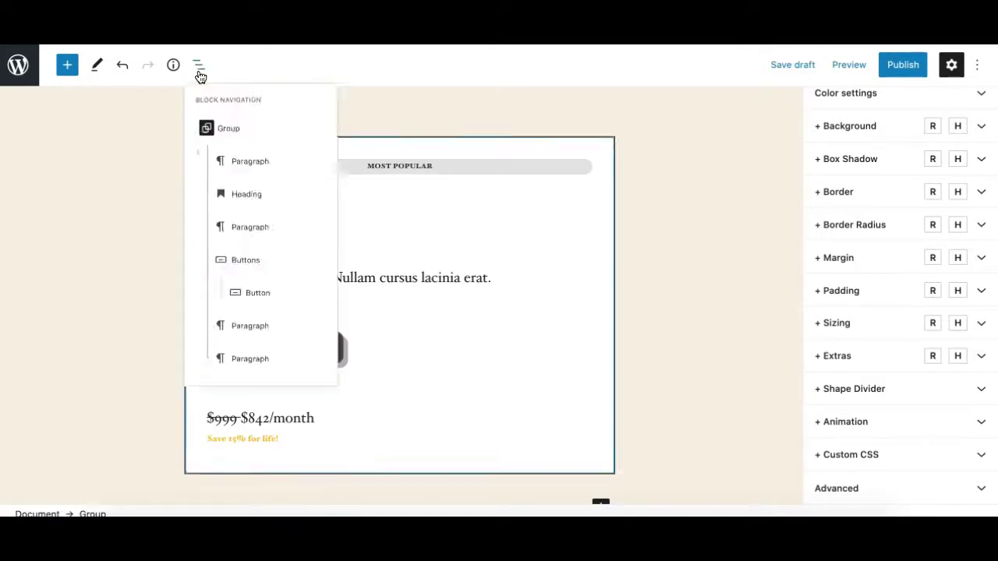
left_click(213, 142)
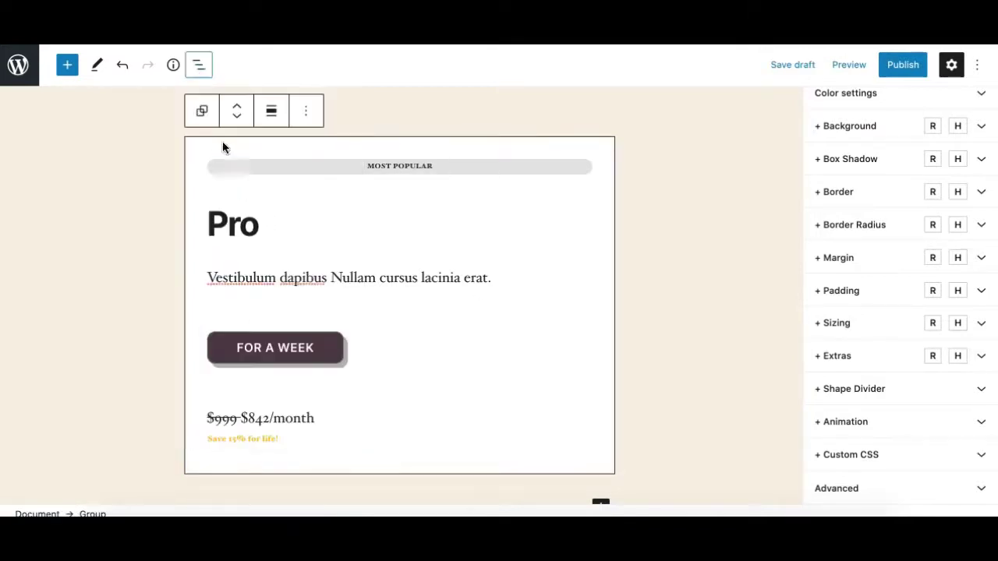
left_click(308, 114)
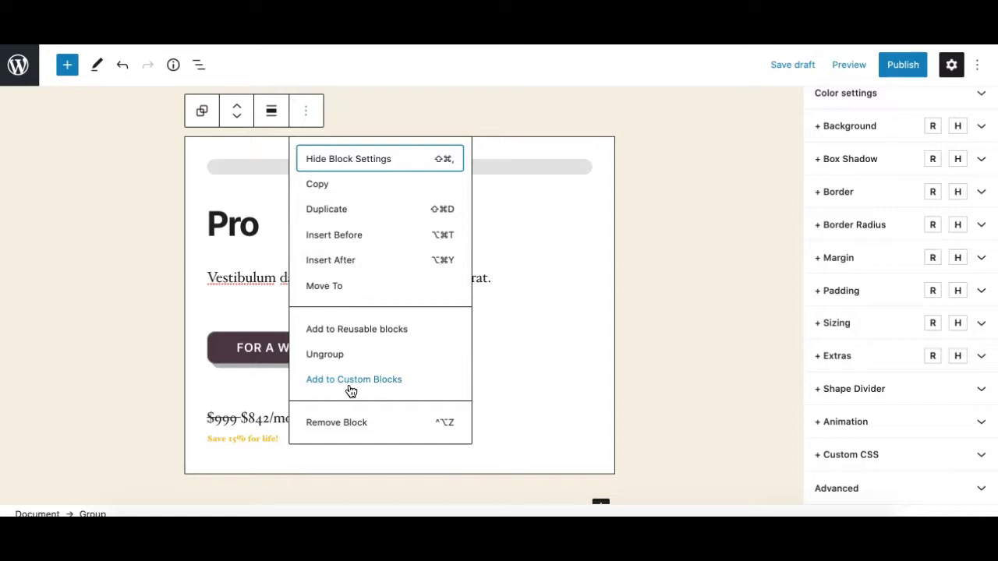
- Add the Group to Custom Blocks with the title 'My Pricing Table' and save it
left_click(355, 380)
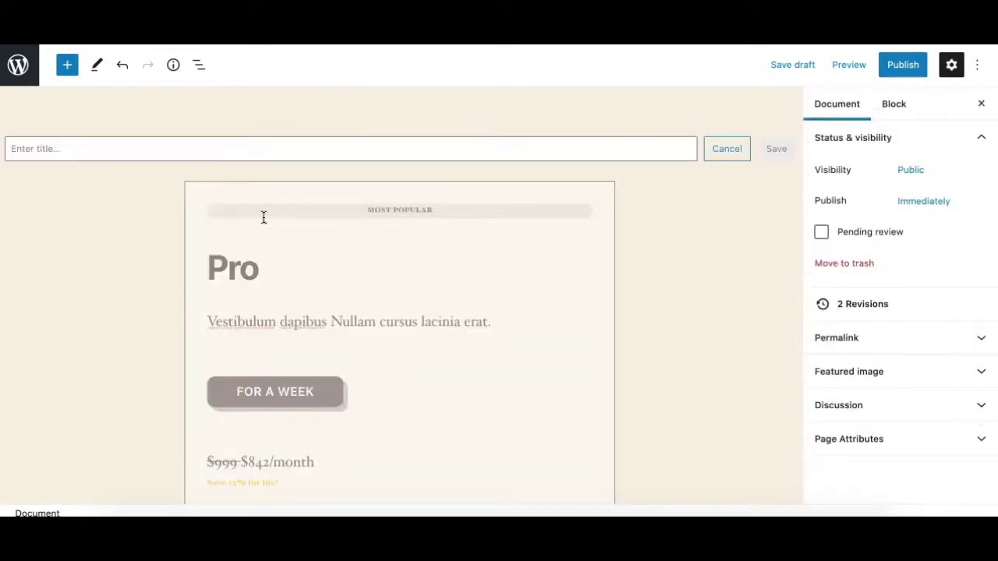
left_click(219, 148)
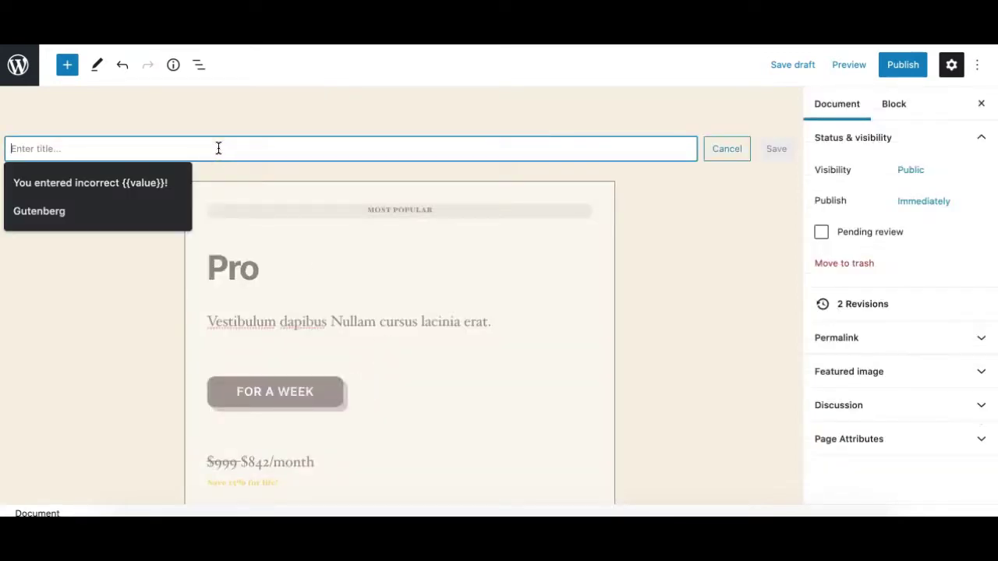
type("My Pricing Tab")
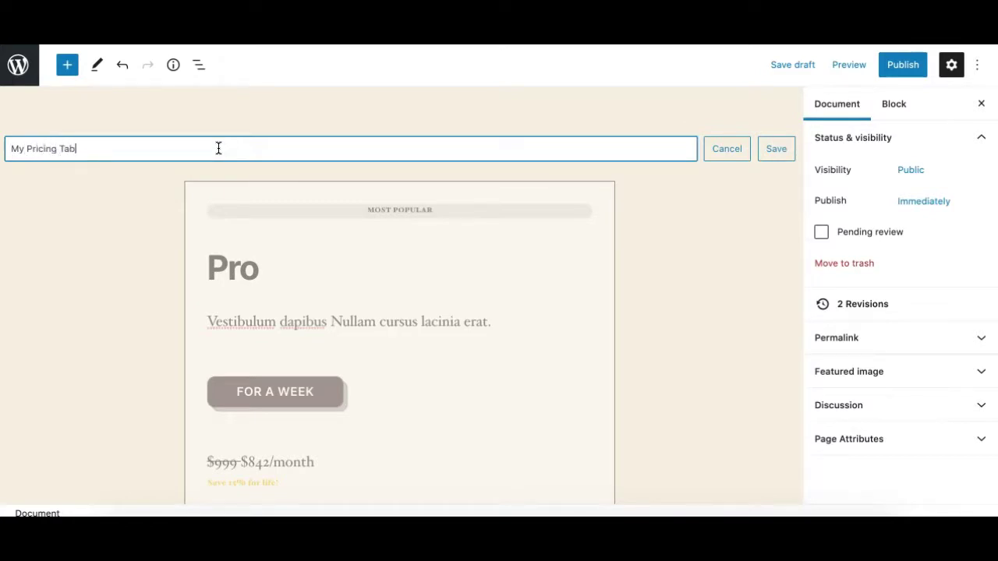
type("e")
left_click(774, 152)
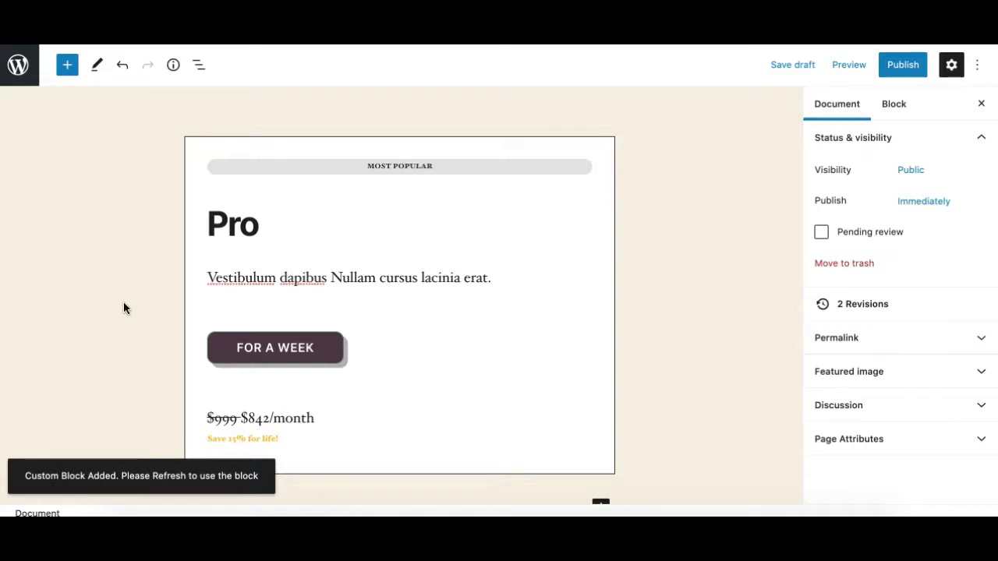
left_click(137, 320)
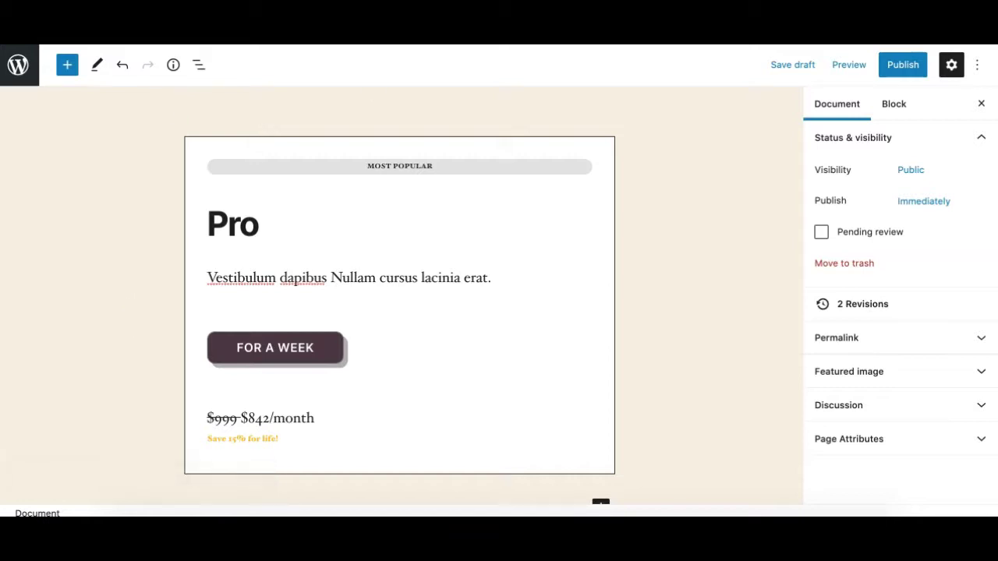
- Save the page draft and locate My Pricing Table under My Custom Blocks in the inserter
left_click(776, 67)
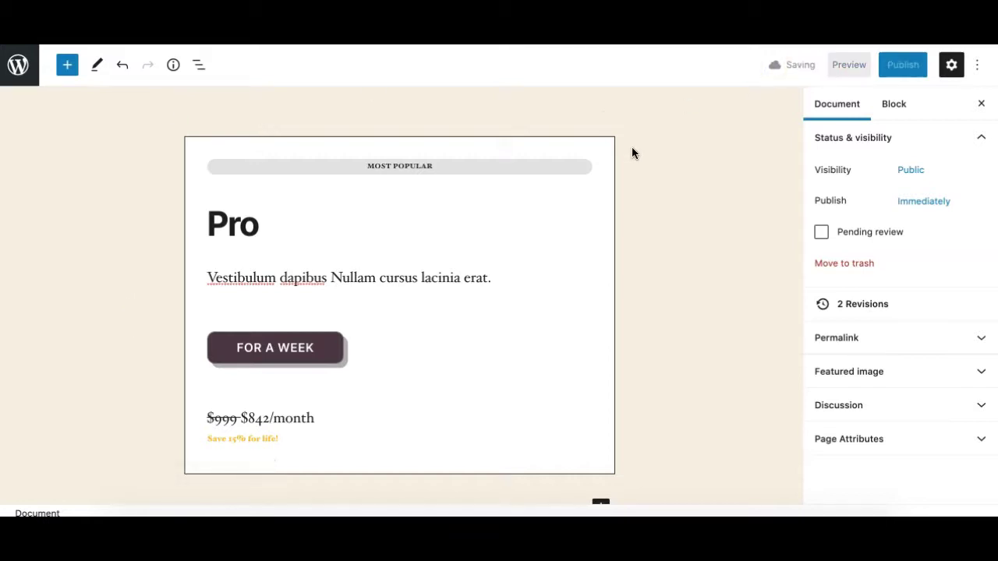
left_click(604, 156)
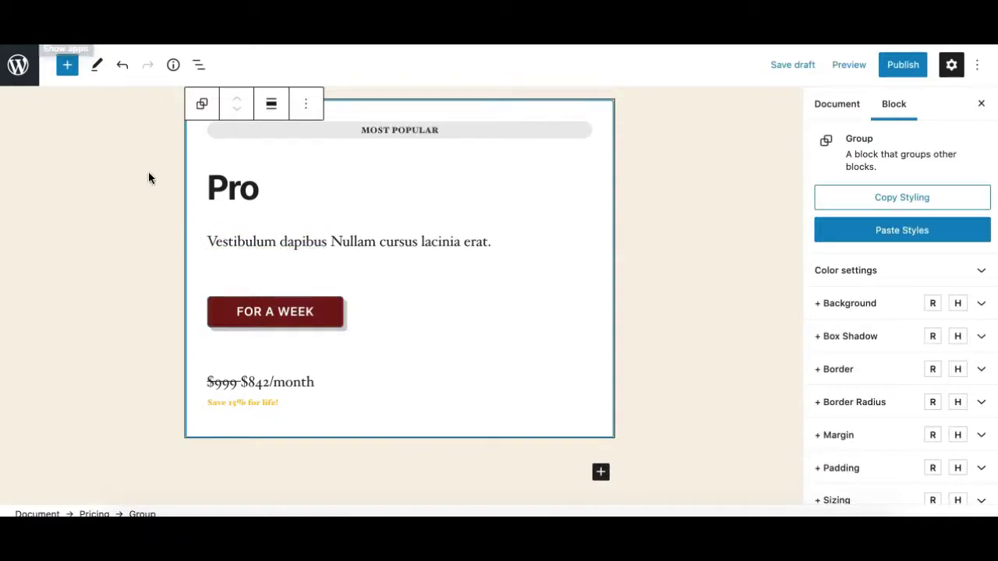
left_click(67, 65)
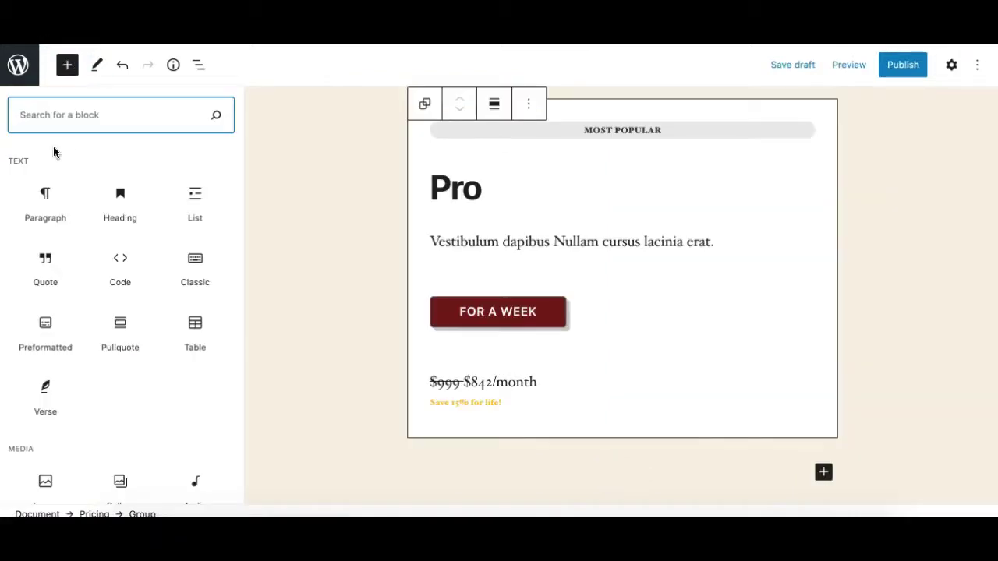
scroll(70, 218, "down", 5)
scroll(69, 218, "down", 5)
scroll(69, 218, "down", 5)
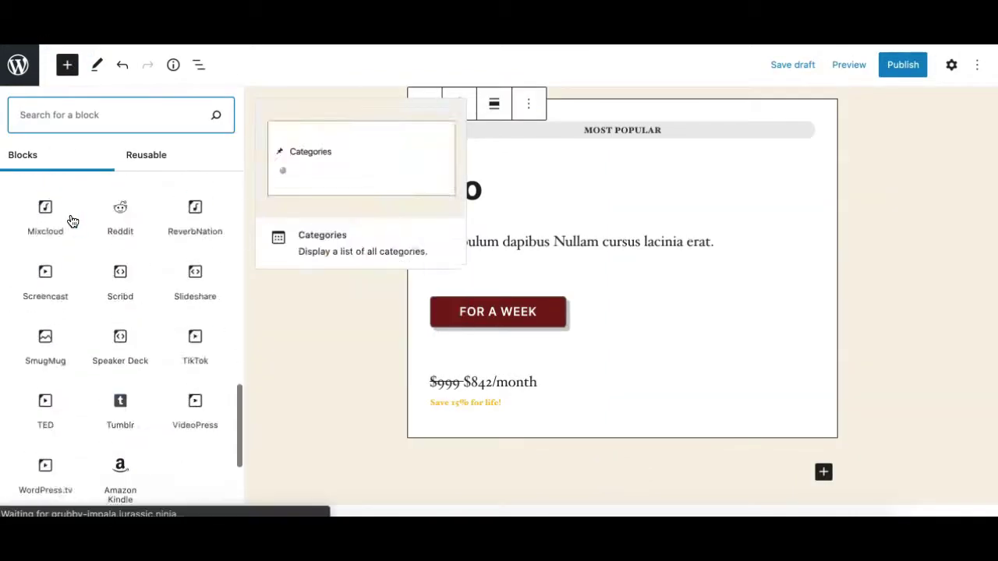
scroll(70, 219, "down", 3)
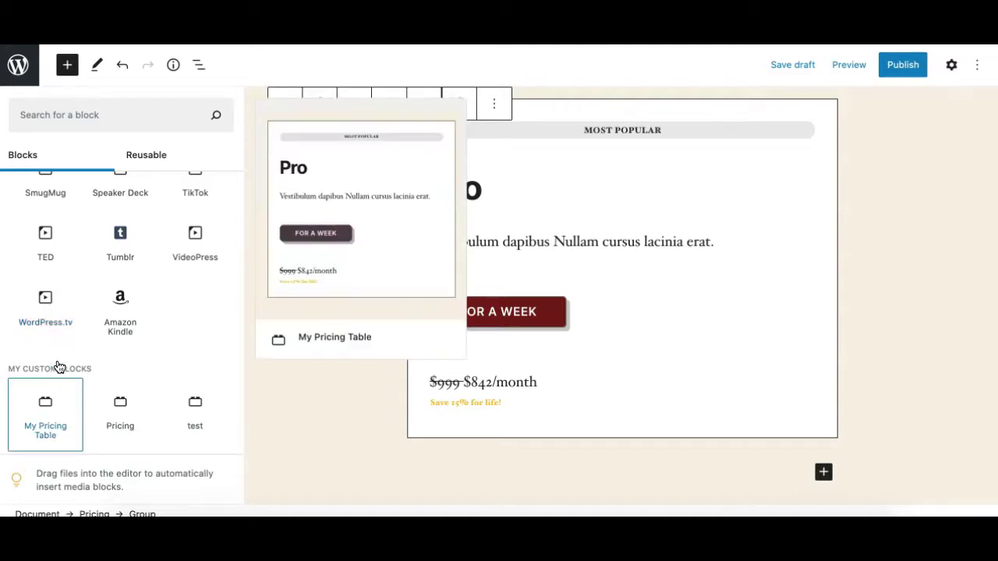
left_click(59, 394)
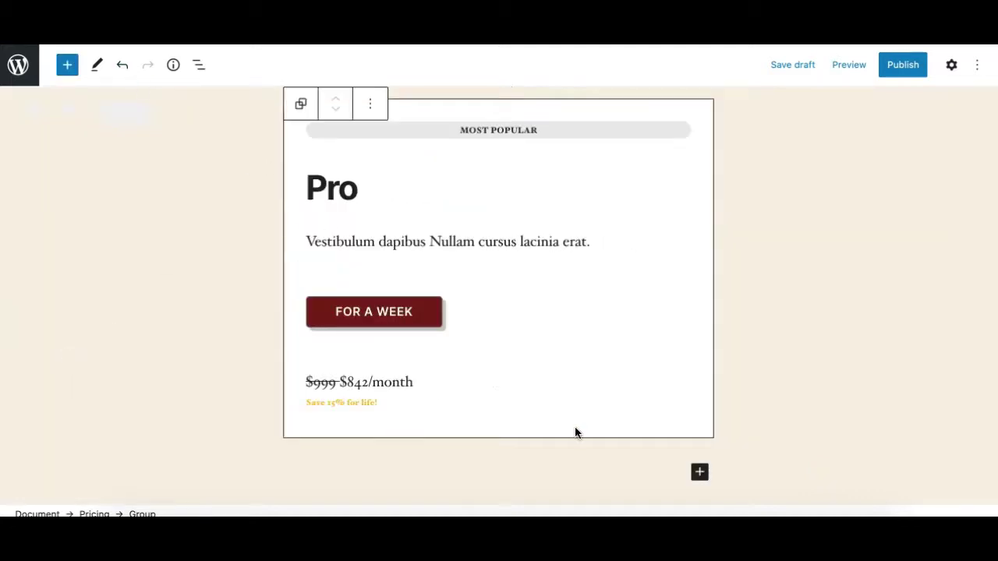
- Insert My Pricing Table below the card using the /pr slash command, then select the new Group
scroll(616, 454, "down", 3)
left_click(486, 364)
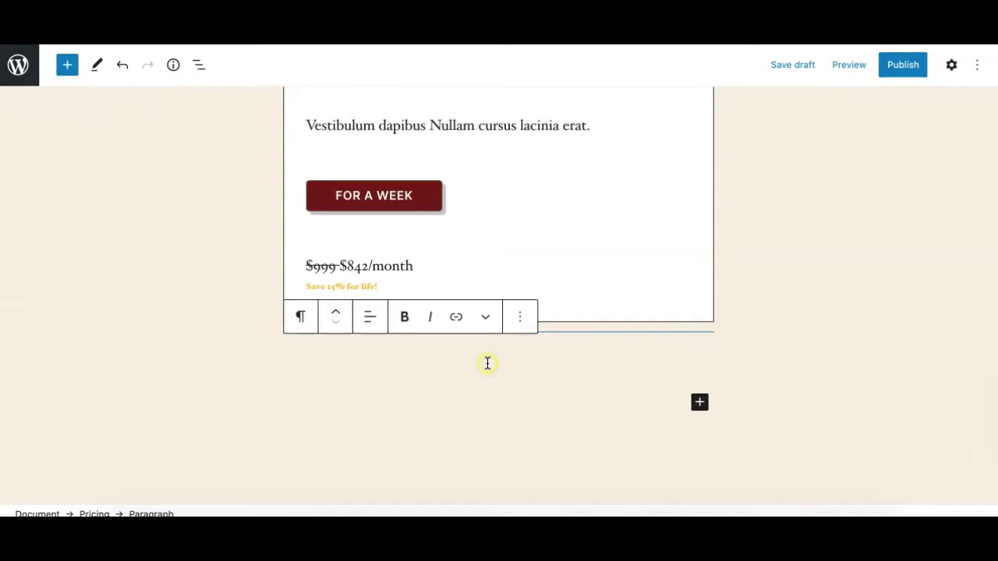
left_click(486, 384)
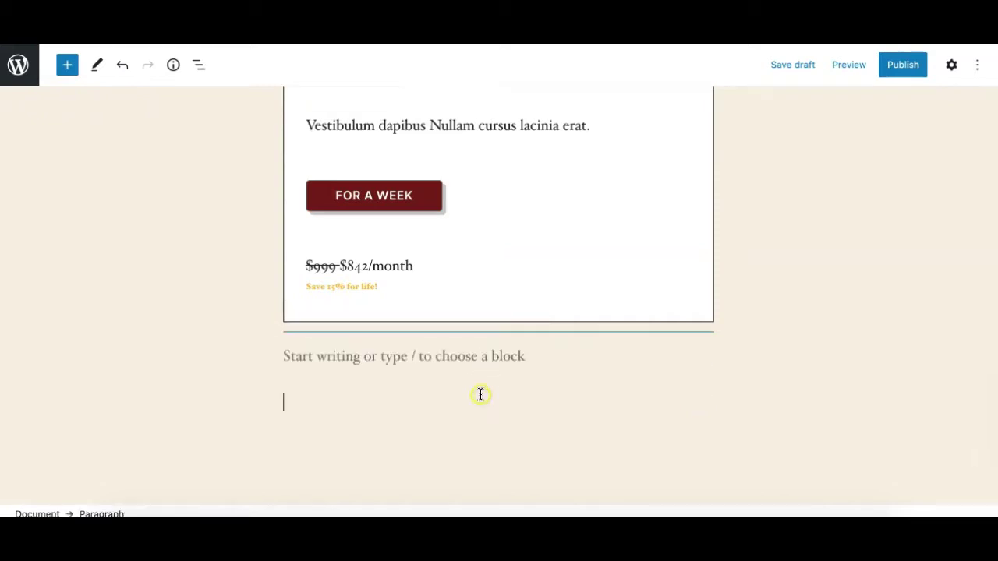
type("/")
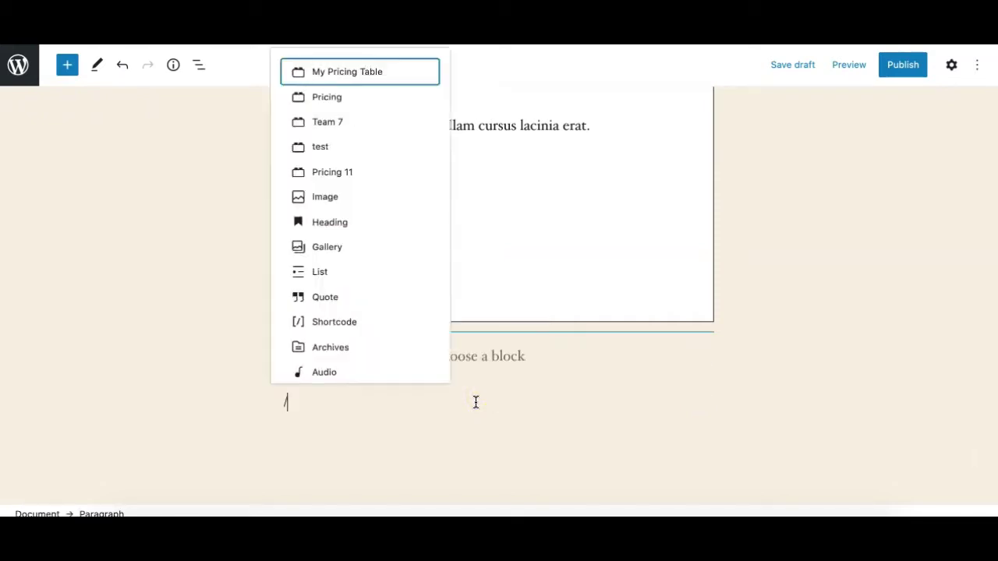
type("p")
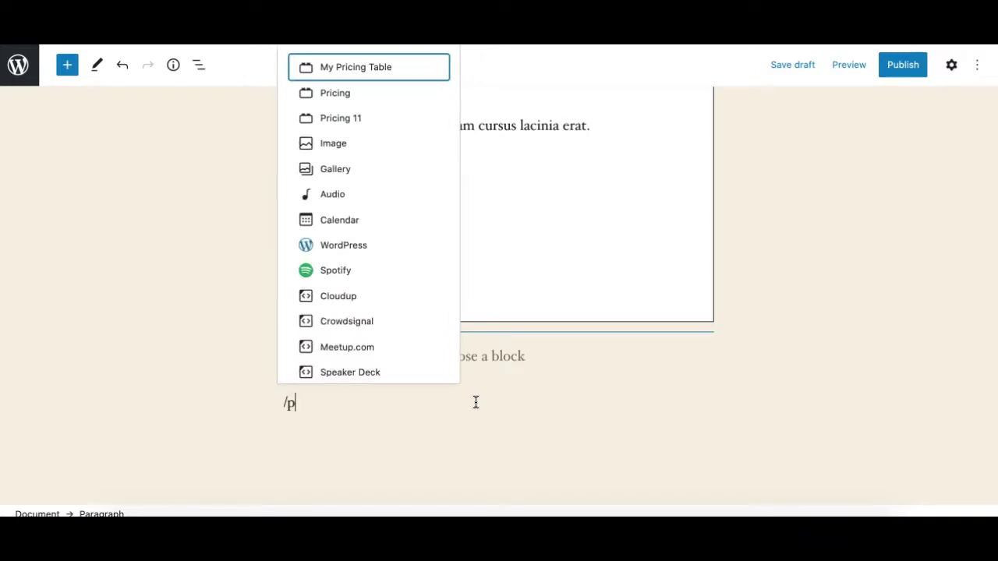
type("r")
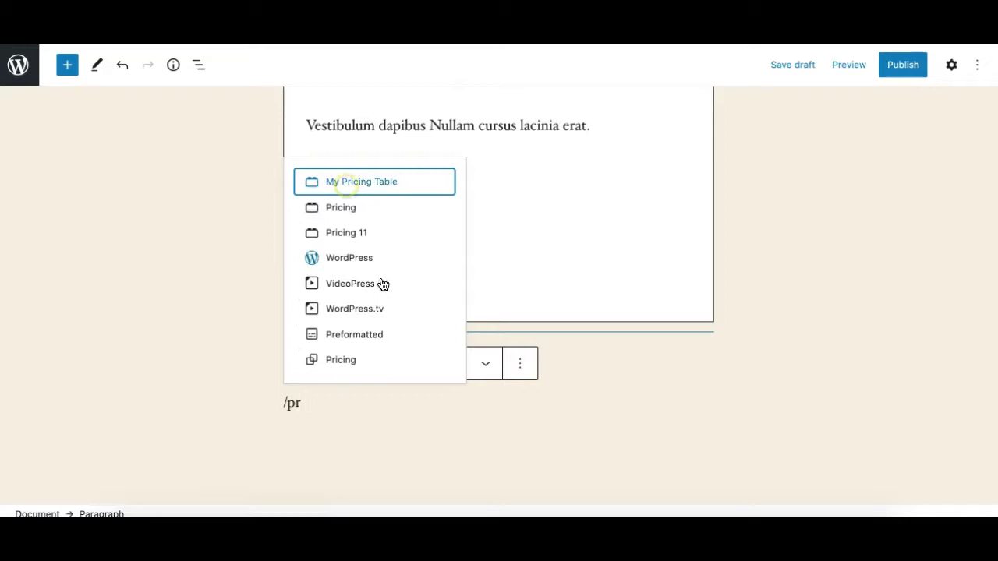
key("Return")
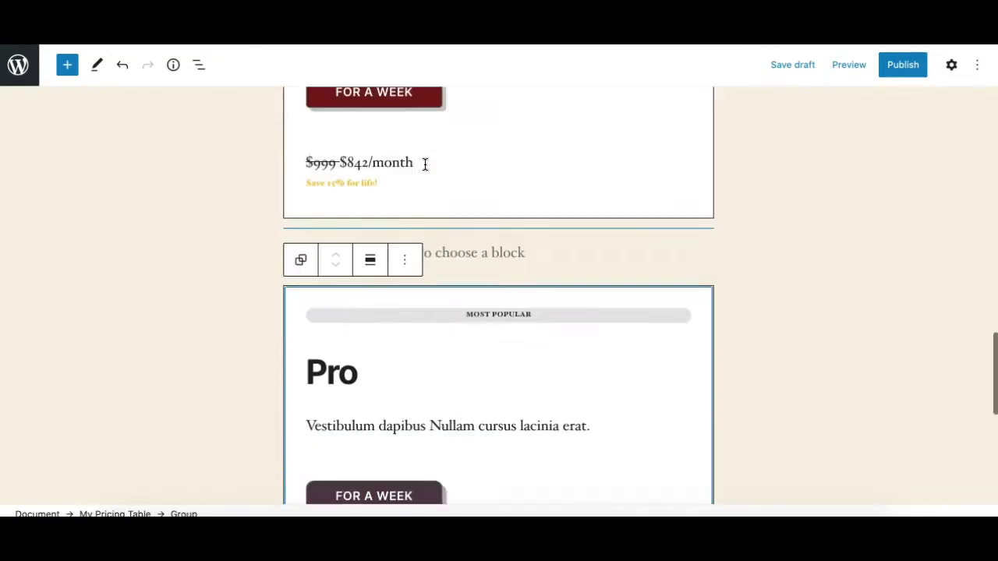
left_click(298, 178)
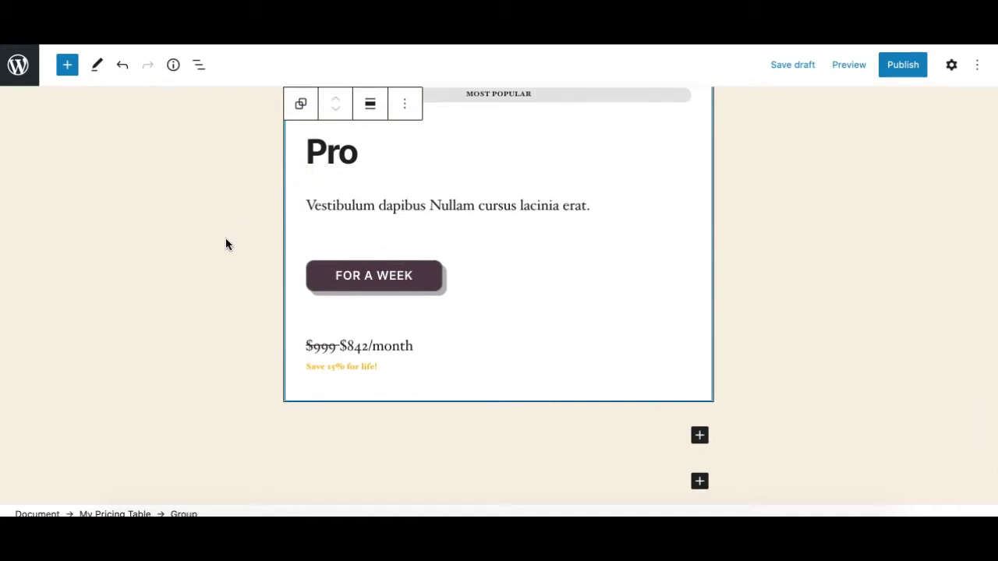
scroll(297, 259, "up", 1)
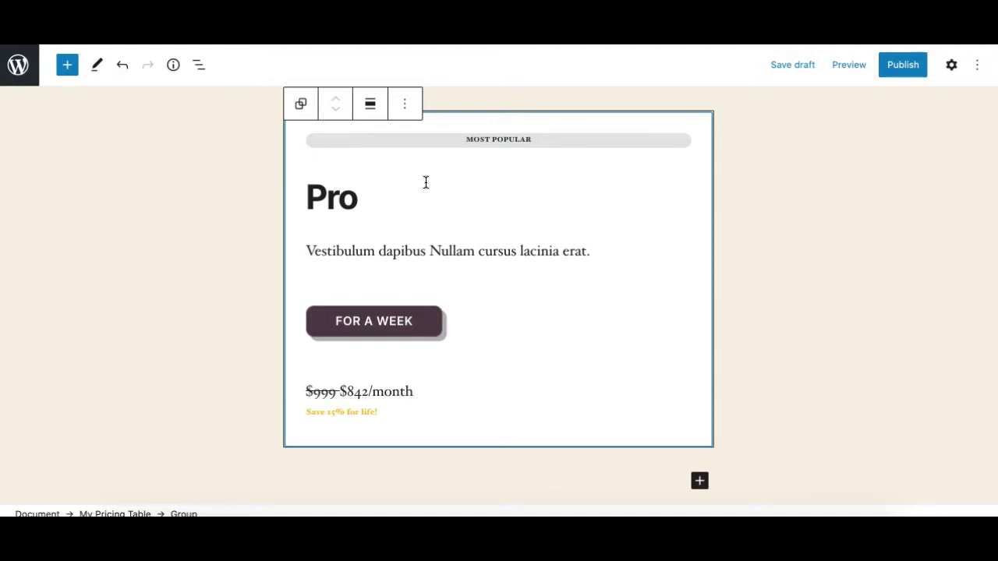
scroll(425, 181, "up", 1)
left_click(306, 156)
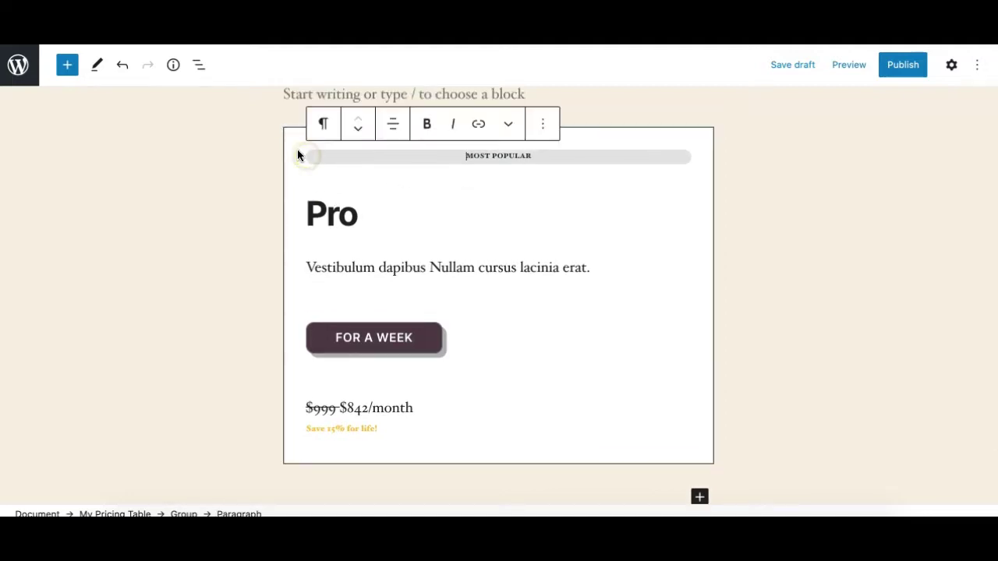
left_click(294, 154)
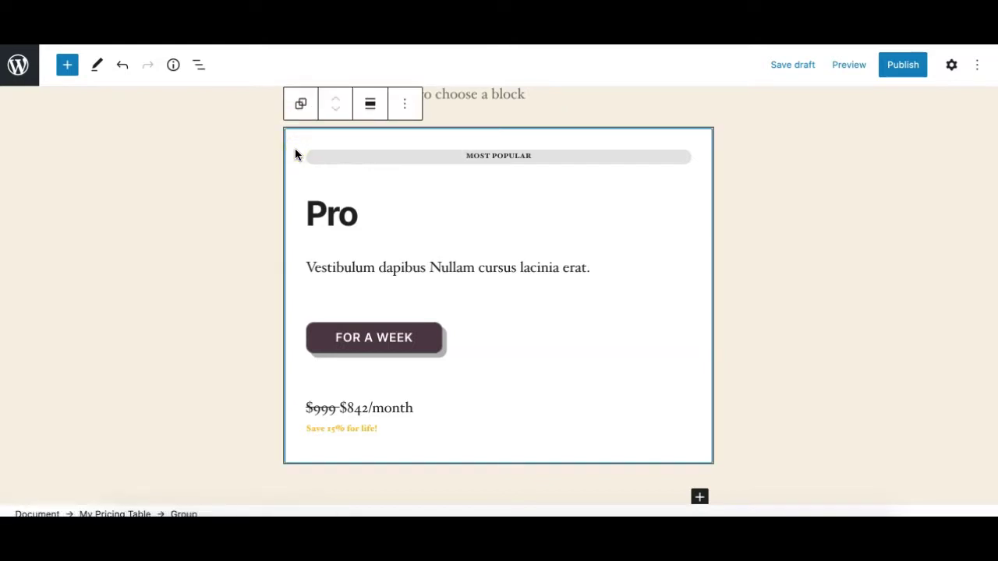